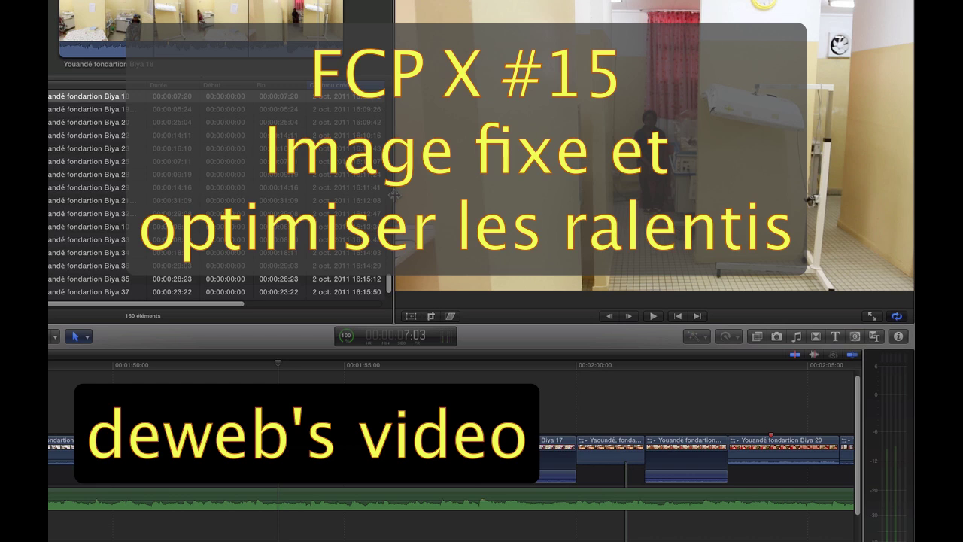
# - Play through the Biya 18 clip to find the hold point, around 1:52 to 1:53:09
pyautogui.click(173, 367)
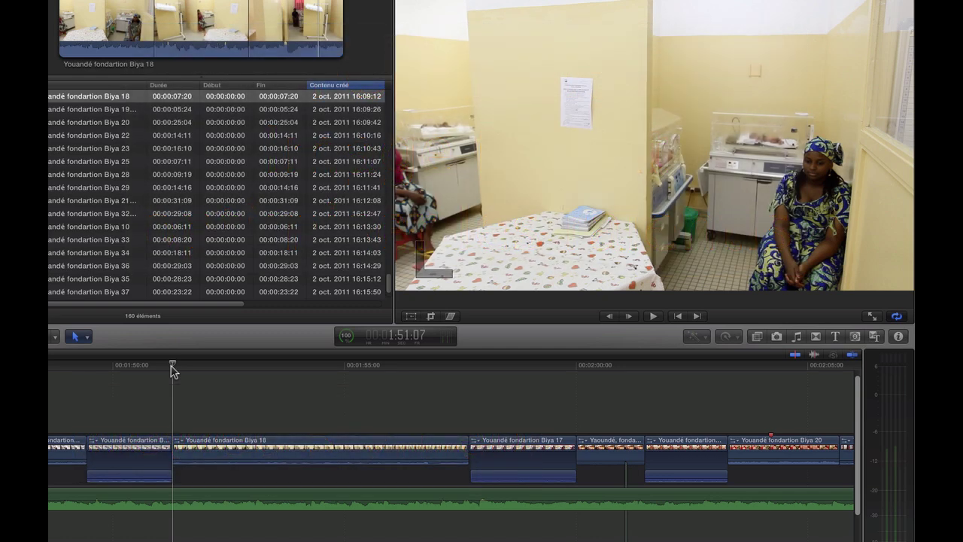
pyautogui.press('space')
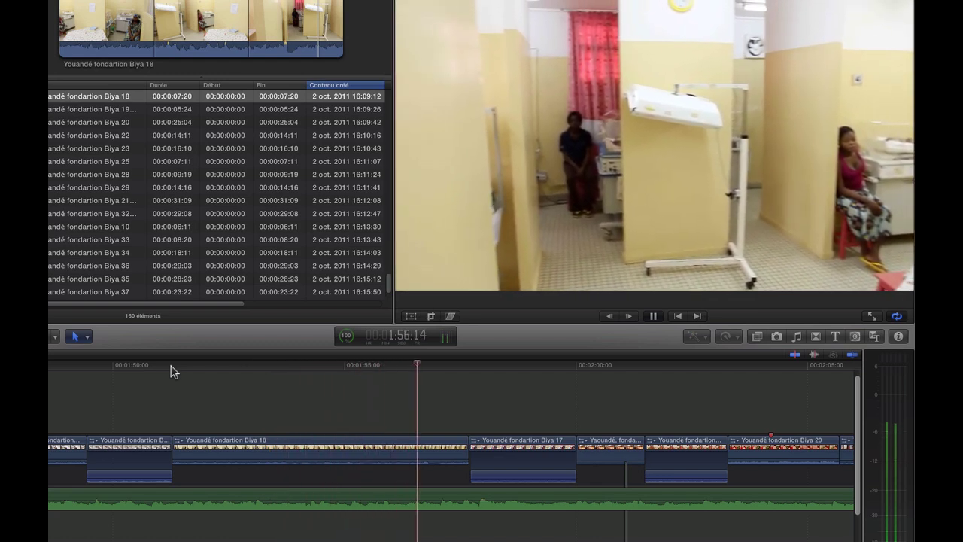
pyautogui.press('space')
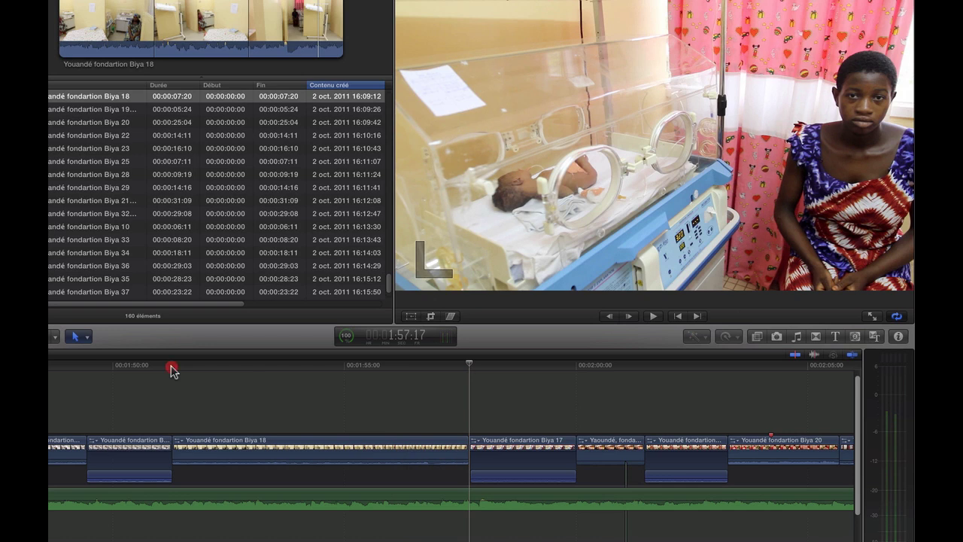
pyautogui.click(171, 367)
pyautogui.press('space')
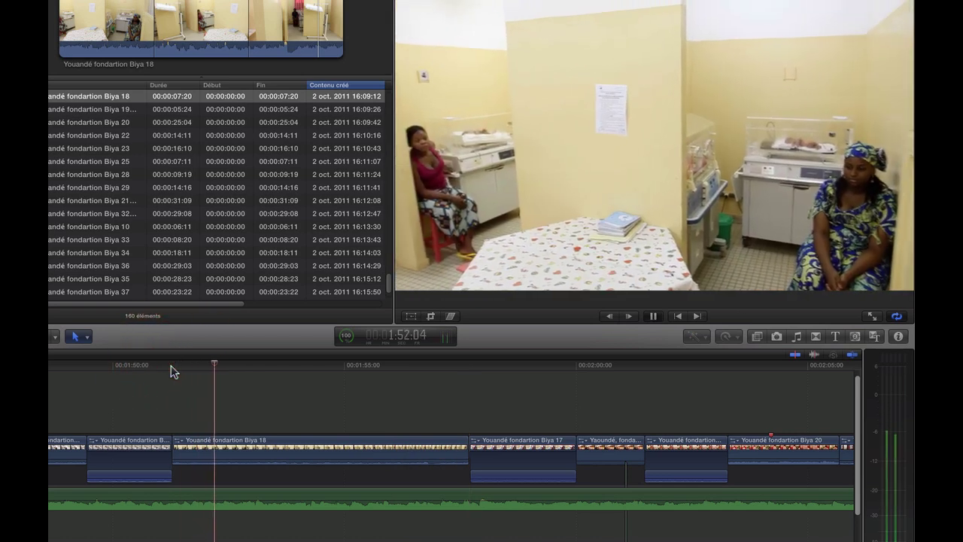
pyautogui.press('space')
pyautogui.press('space')
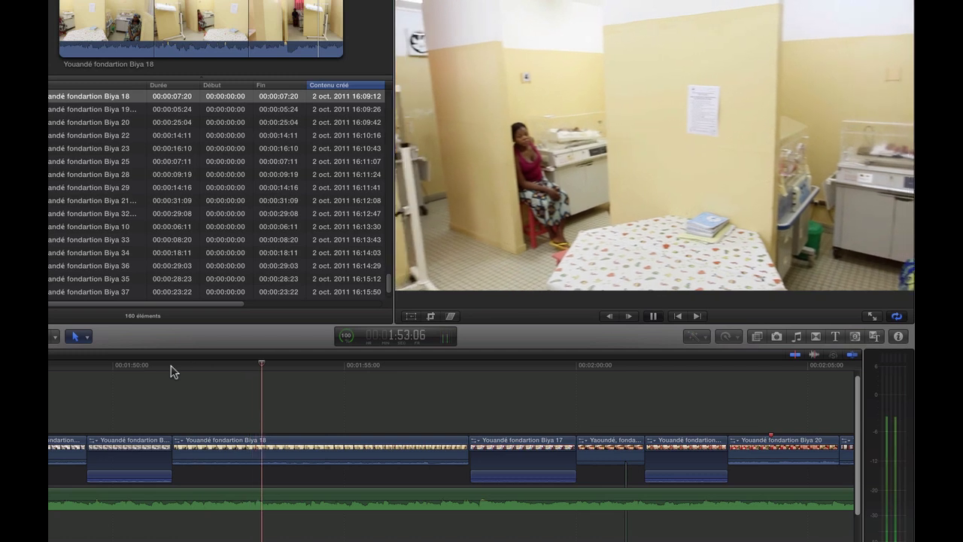
pyautogui.press('space')
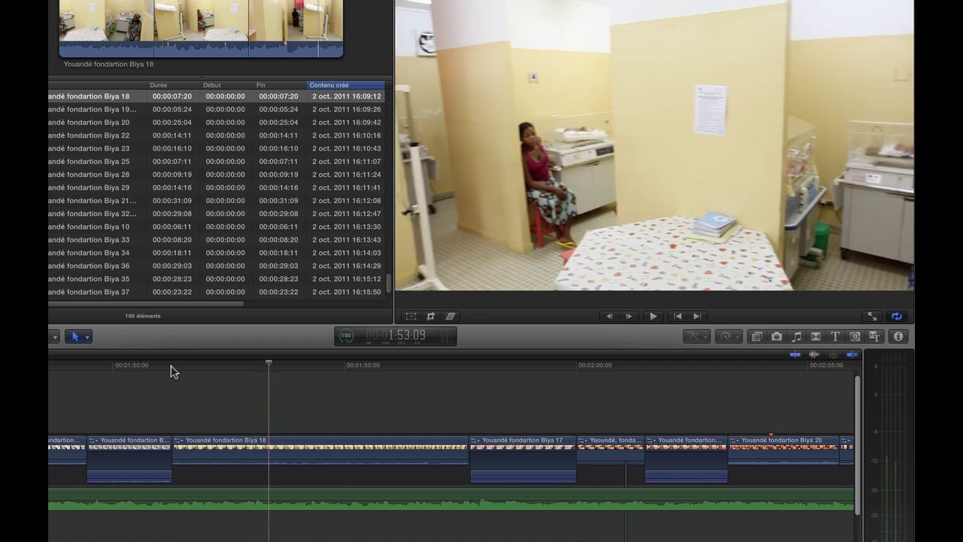
pyautogui.press('space')
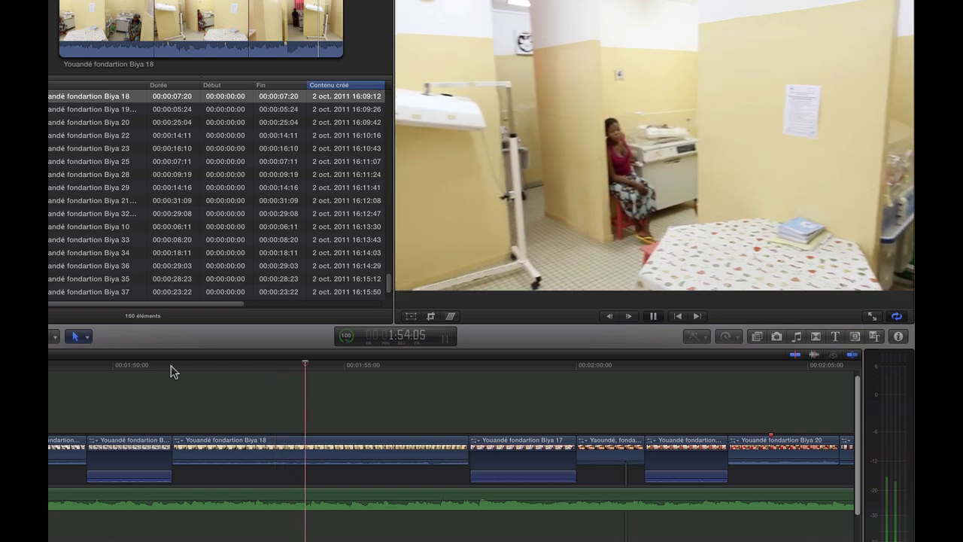
pyautogui.press('space')
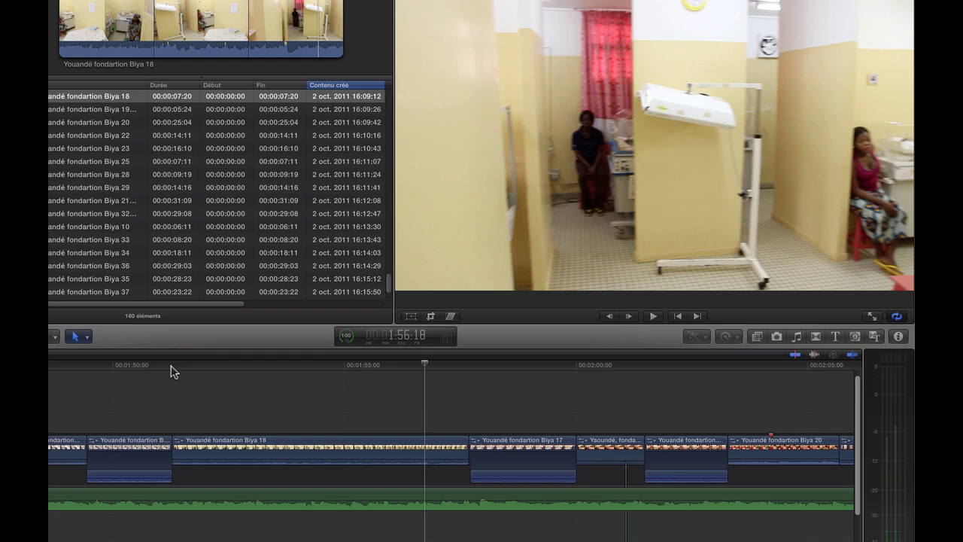
# - Replay the Biya 18 clip from its start and step forward a few frames
pyautogui.click(171, 367)
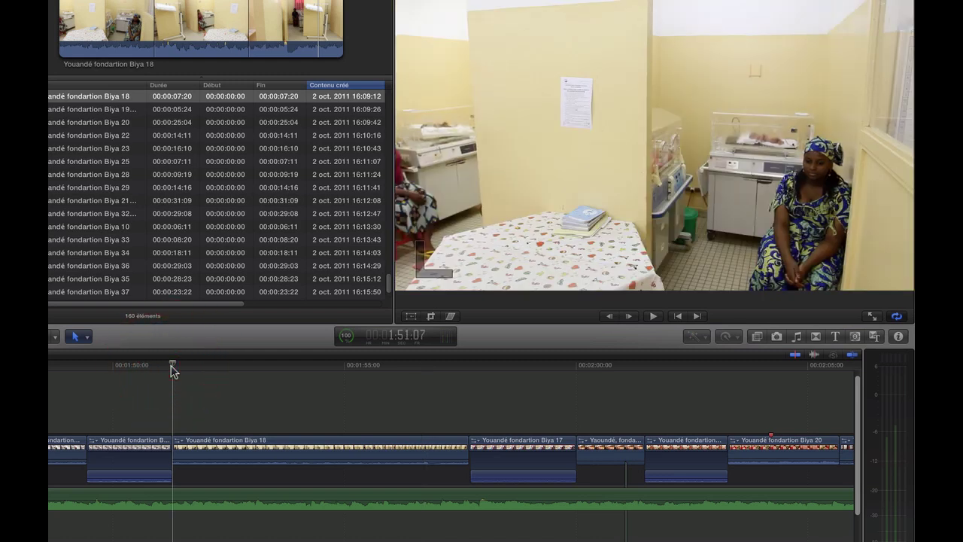
pyautogui.press('space')
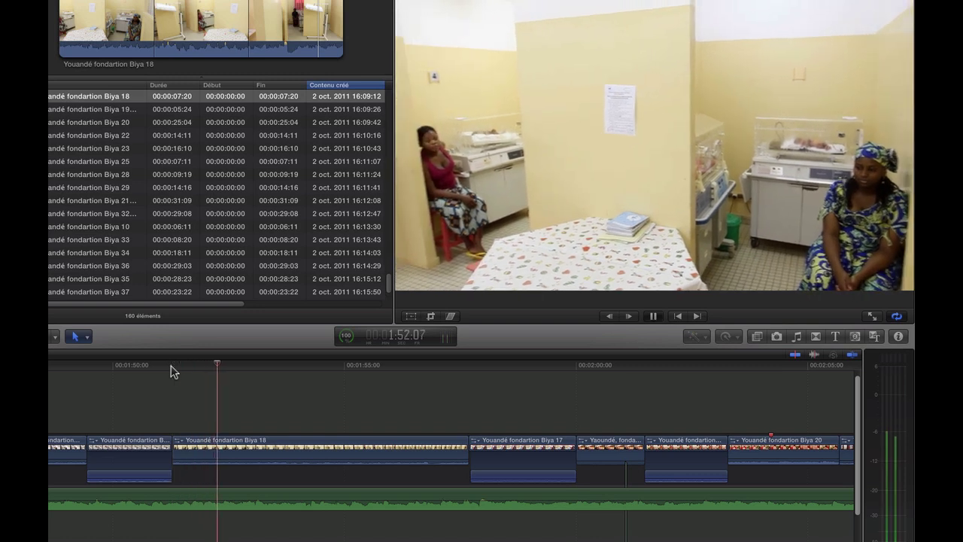
pyautogui.press('space')
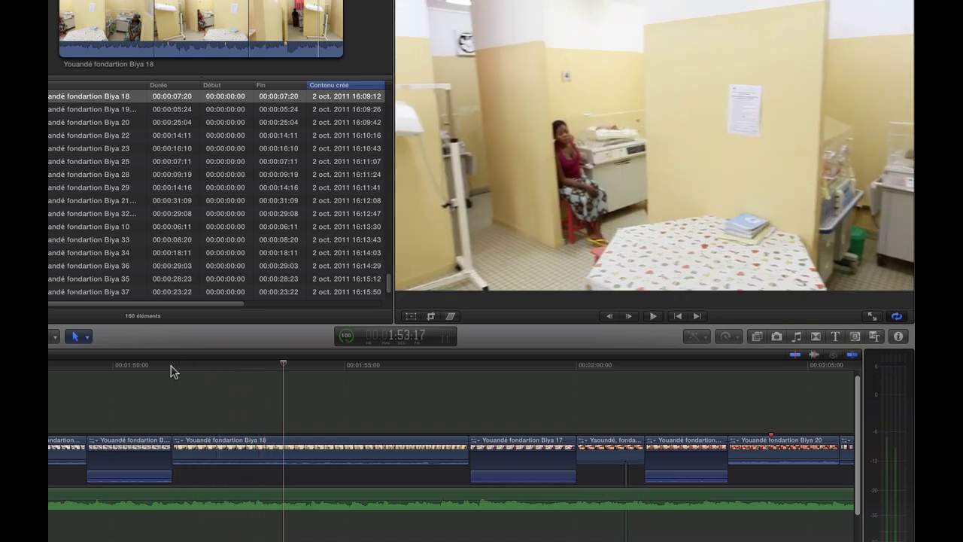
pyautogui.press('Right')
pyautogui.press('Right')
pyautogui.press('Right')
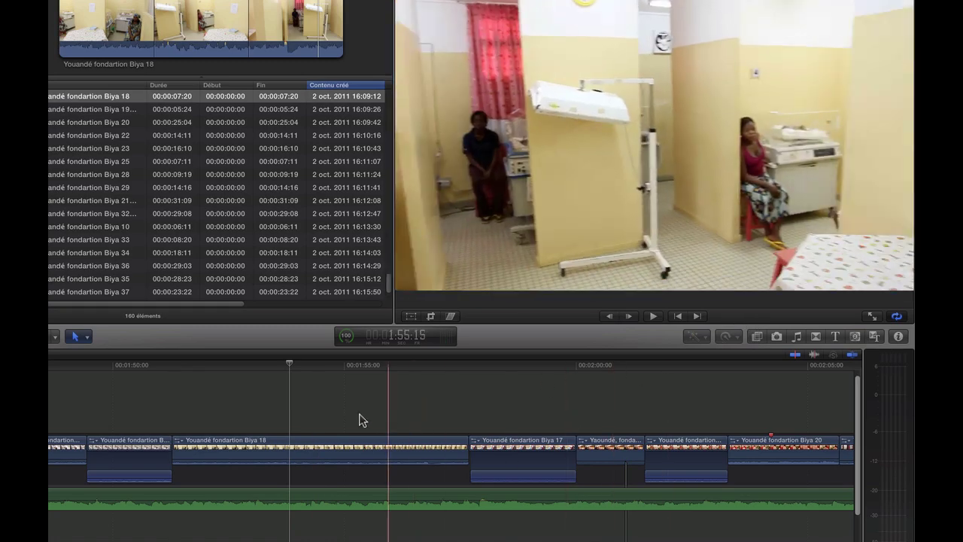
# - Insert a Maintien 0% freeze-frame hold at 1:53:18 in the Biya 18 clip and play it back
pyautogui.click(308, 449)
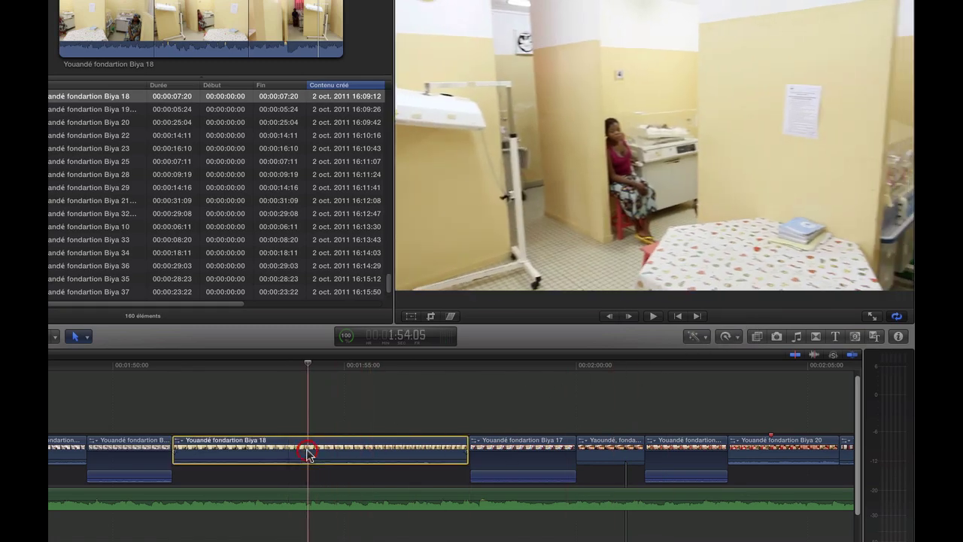
pyautogui.click(276, 372)
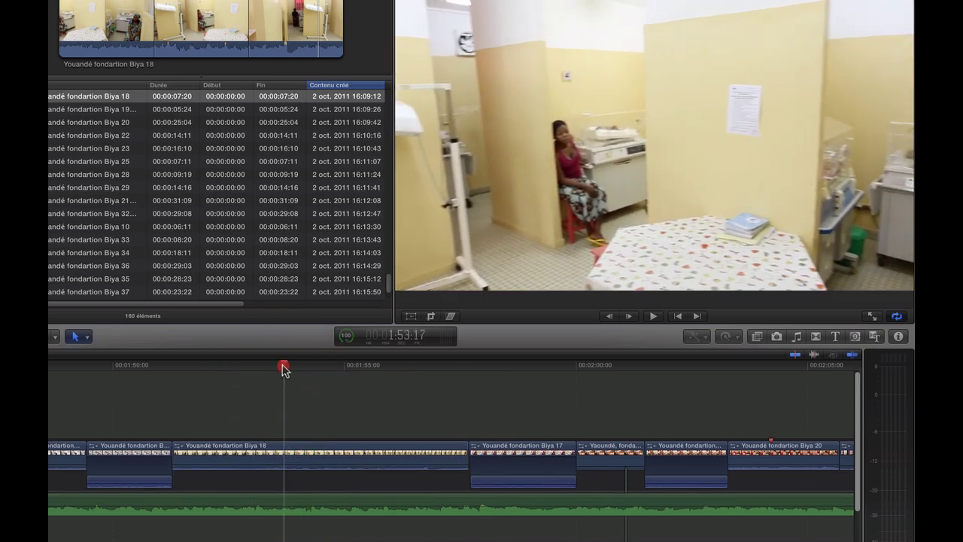
pyautogui.click(286, 368)
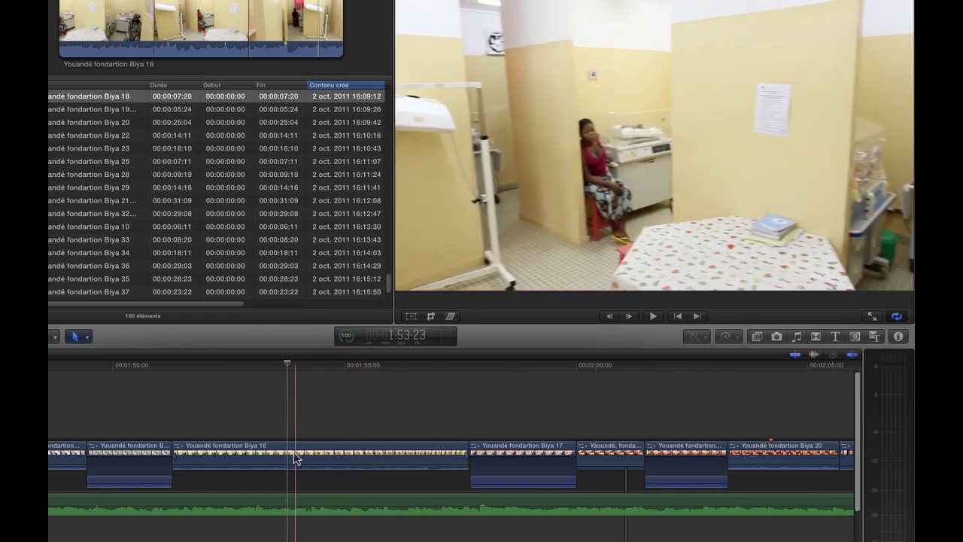
pyautogui.click(291, 451)
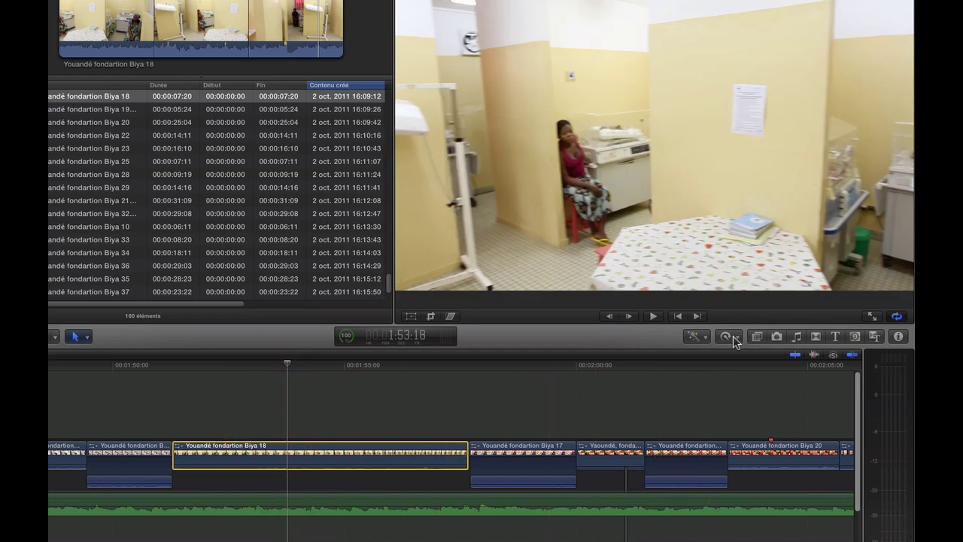
pyautogui.click(733, 338)
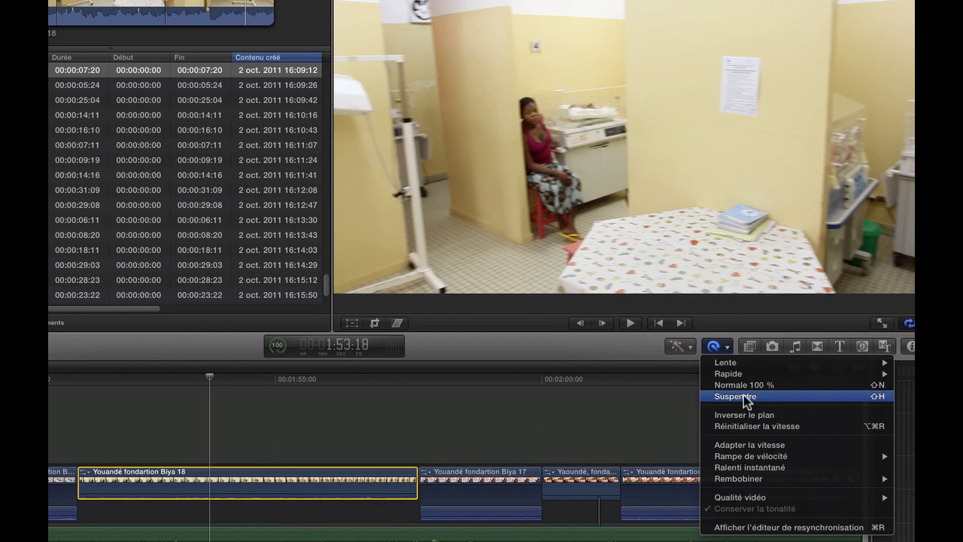
pyautogui.click(743, 396)
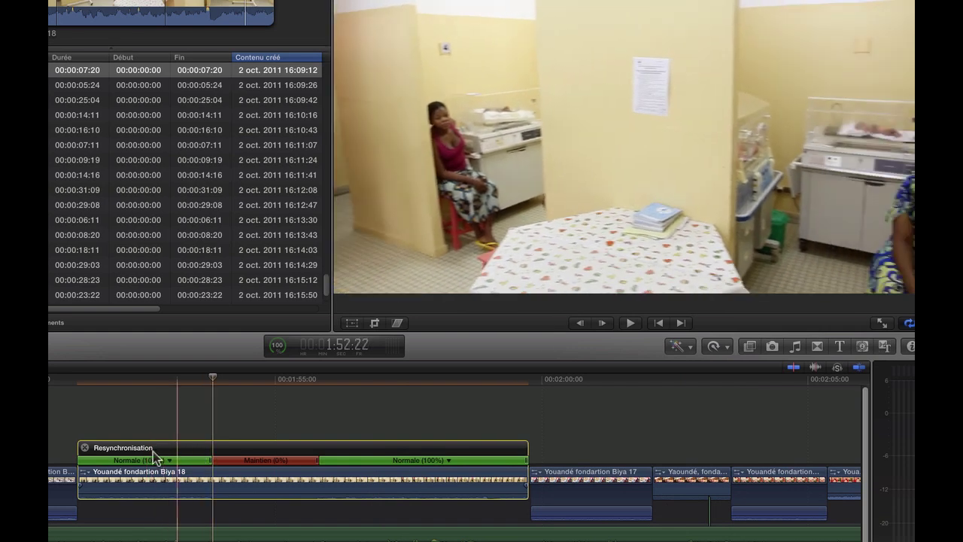
pyautogui.press('space')
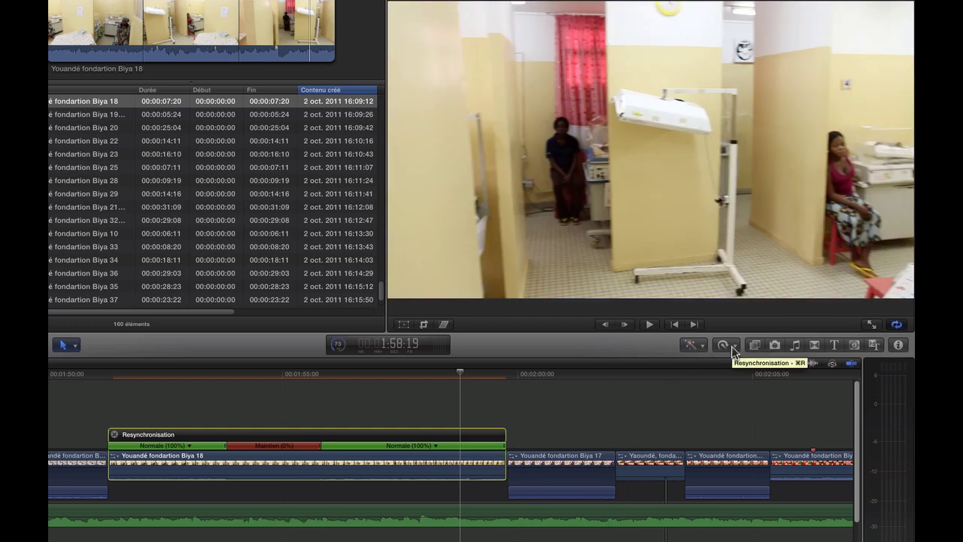
# - Add a second Maintien 0% hold at the playhead with Shift-H and preview the retimed clip
pyautogui.hotkey('shift', 'h')
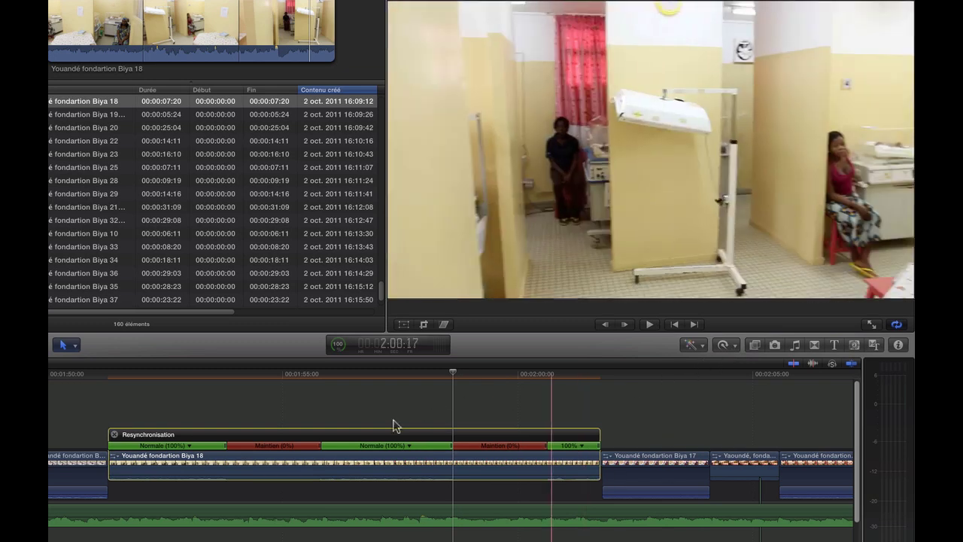
pyautogui.press('space')
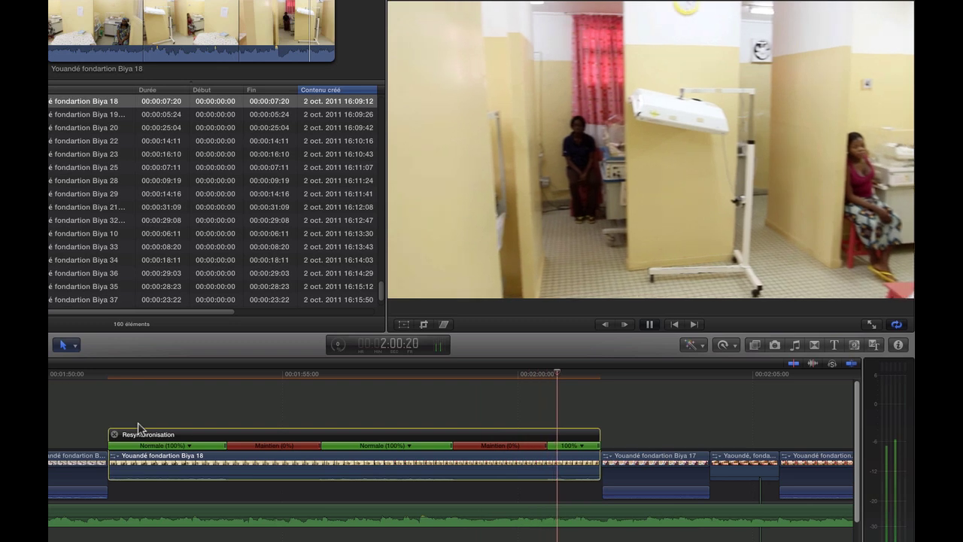
pyautogui.press('space')
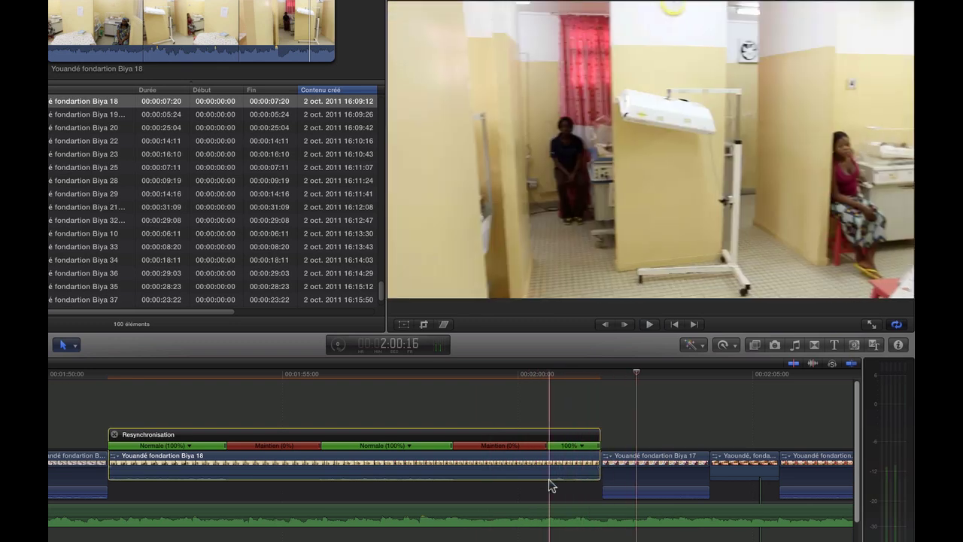
# - Drag the retime bar's end handle right to lengthen the final Normale 100% section, then replay it
pyautogui.moveTo(595, 454); pyautogui.dragTo(616, 452)
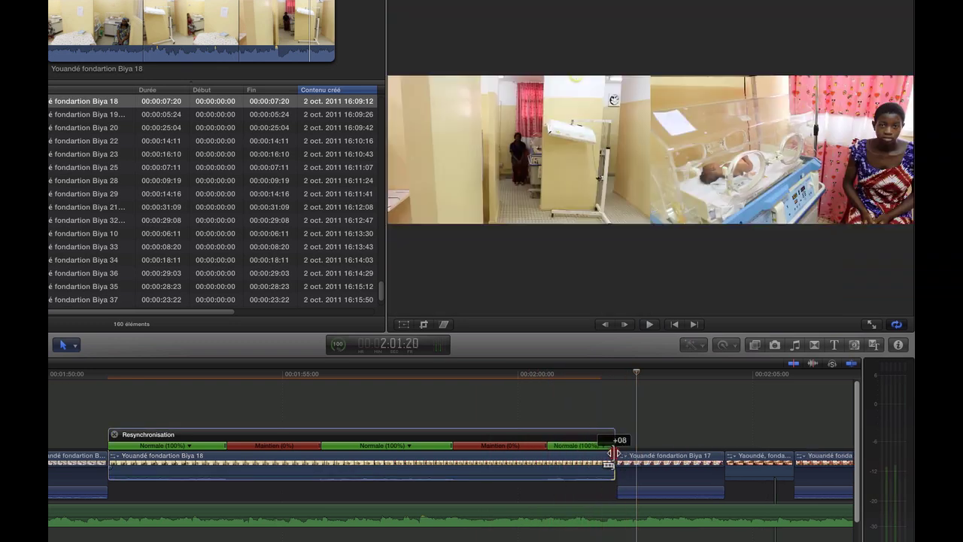
pyautogui.press('space')
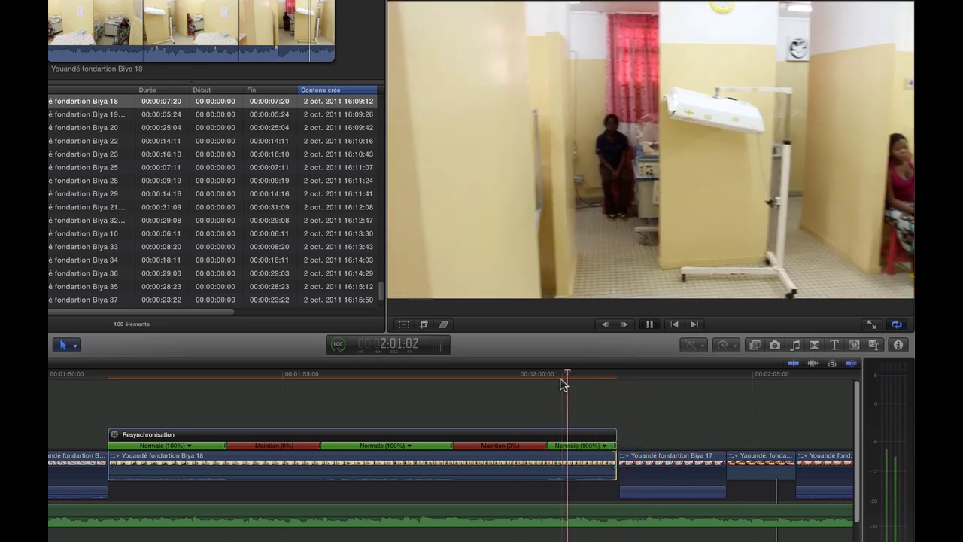
pyautogui.press('space')
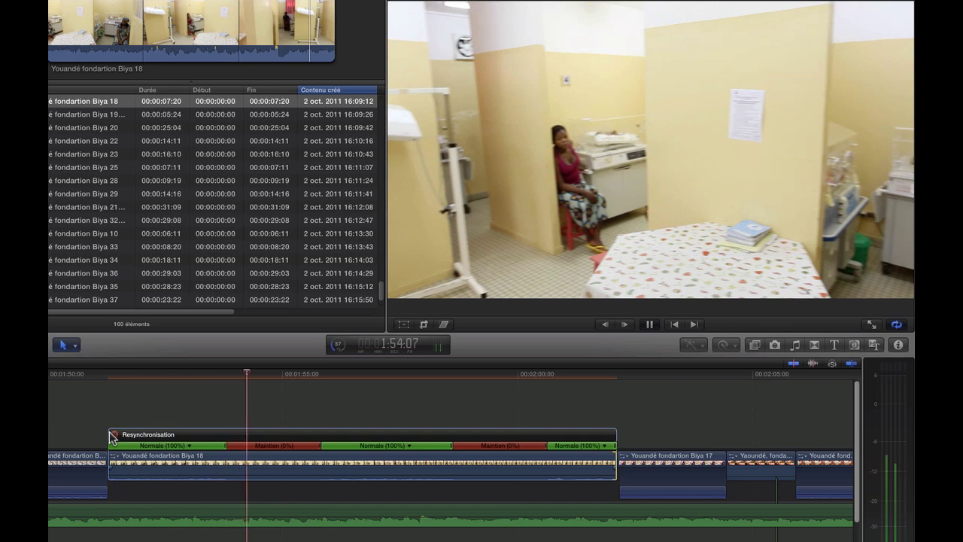
# - Select the opening Normale 100% section of the Biya 18 clip from its retime pop-up
pyautogui.press('space')
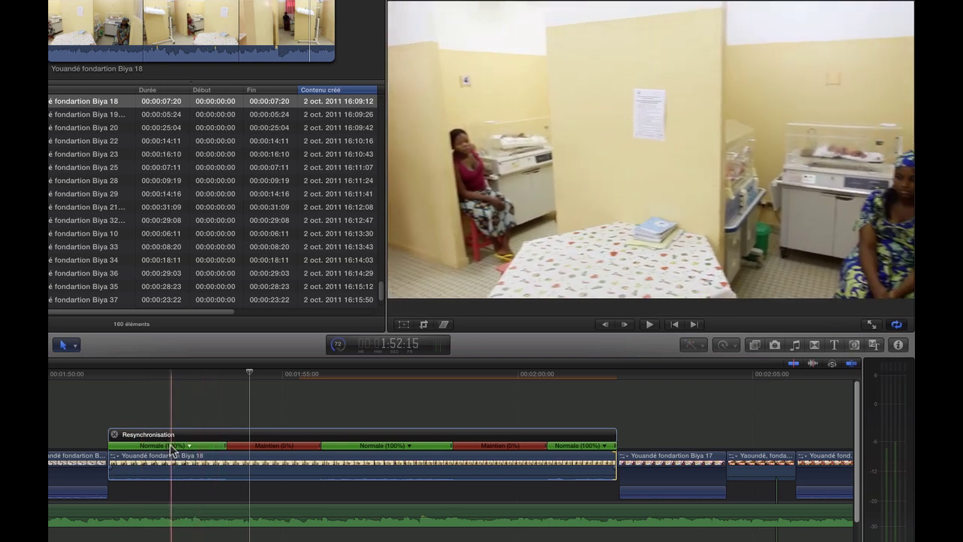
pyautogui.click(173, 446)
pyautogui.click(163, 447)
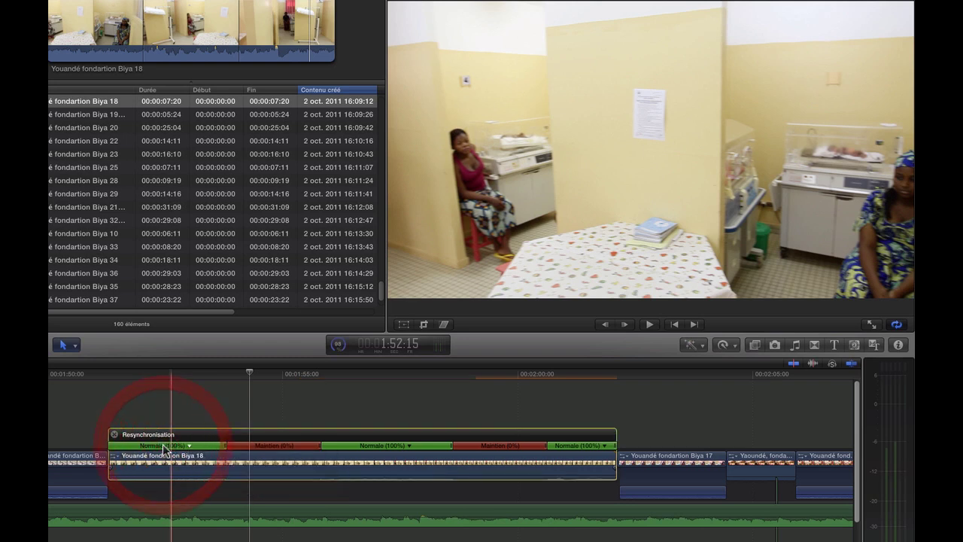
pyautogui.click(164, 447)
pyautogui.click(164, 441)
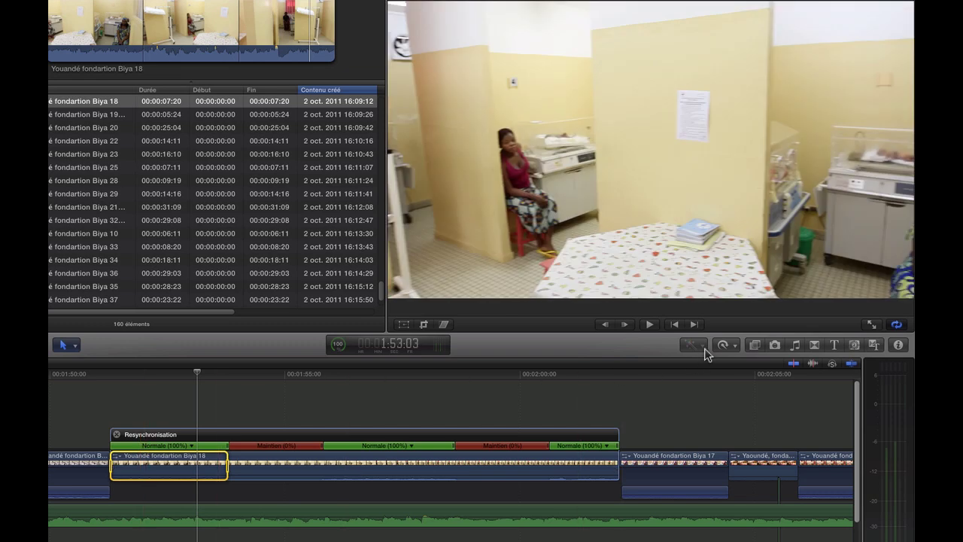
# - Apply Rampe de vélocité jusqu'à 0% so the opening section slows 88%, 63%, 38%, 12% into the hold
pyautogui.click(737, 344)
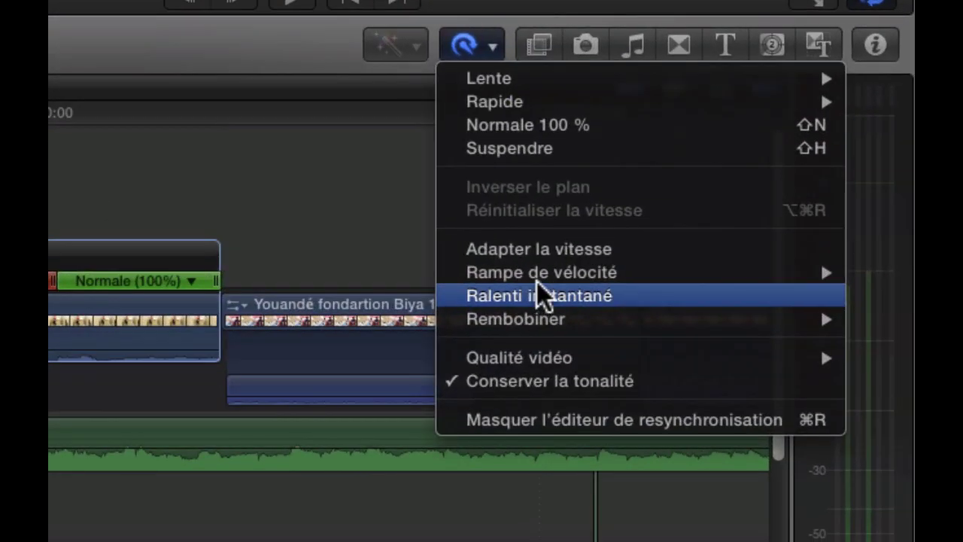
pyautogui.moveTo(755, 442)
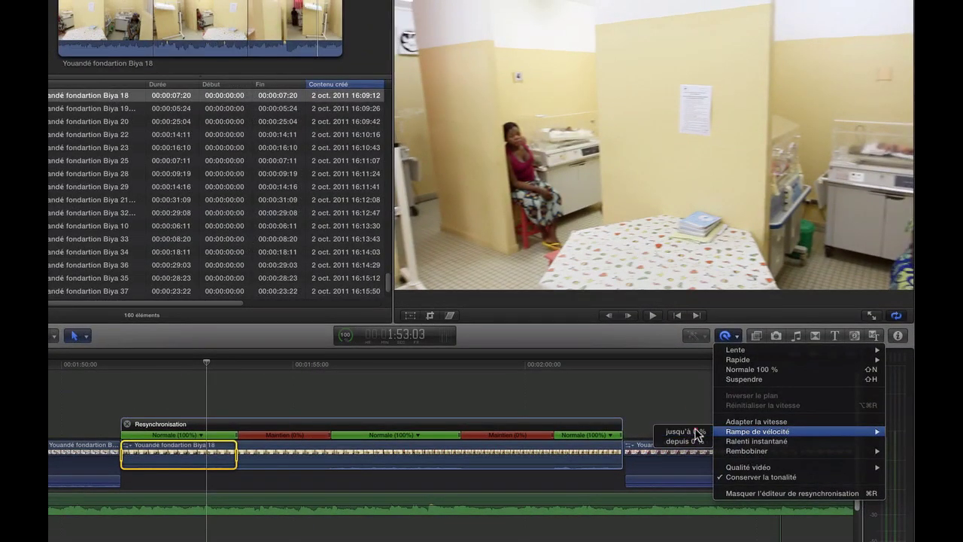
pyautogui.click(697, 435)
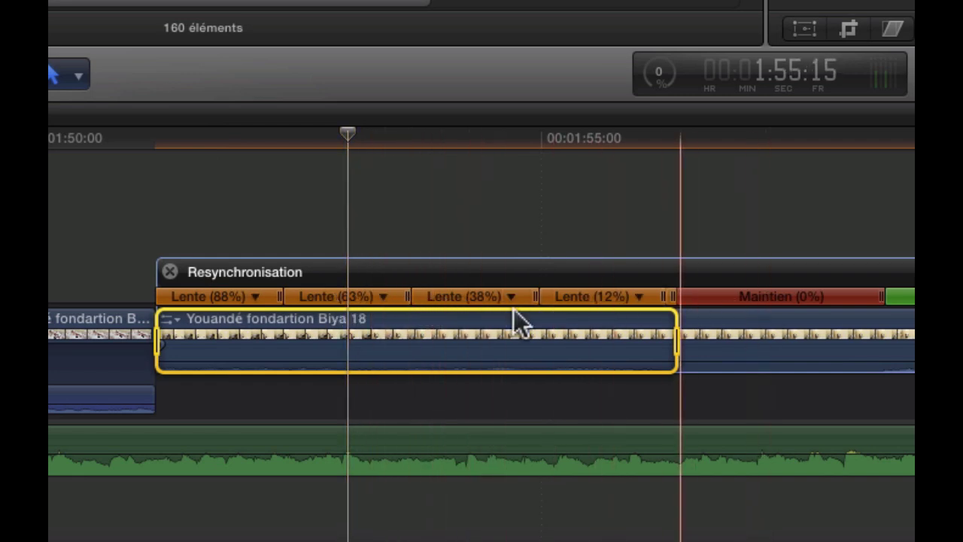
pyautogui.press('space')
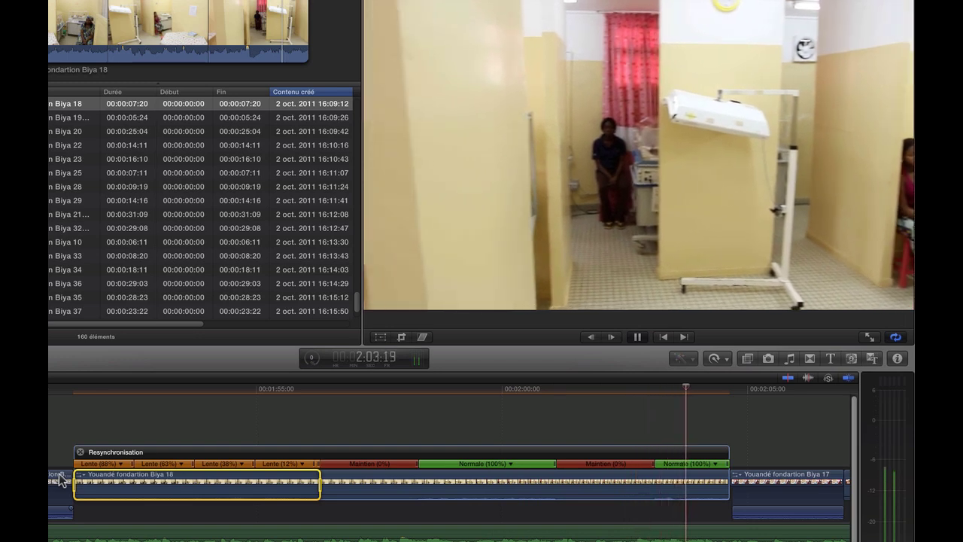
# - Apply Rampe de vélocité depuis 0% to the last Normale section, ramping 13%, 42%, 63%, 79%, and play it
pyautogui.press('space')
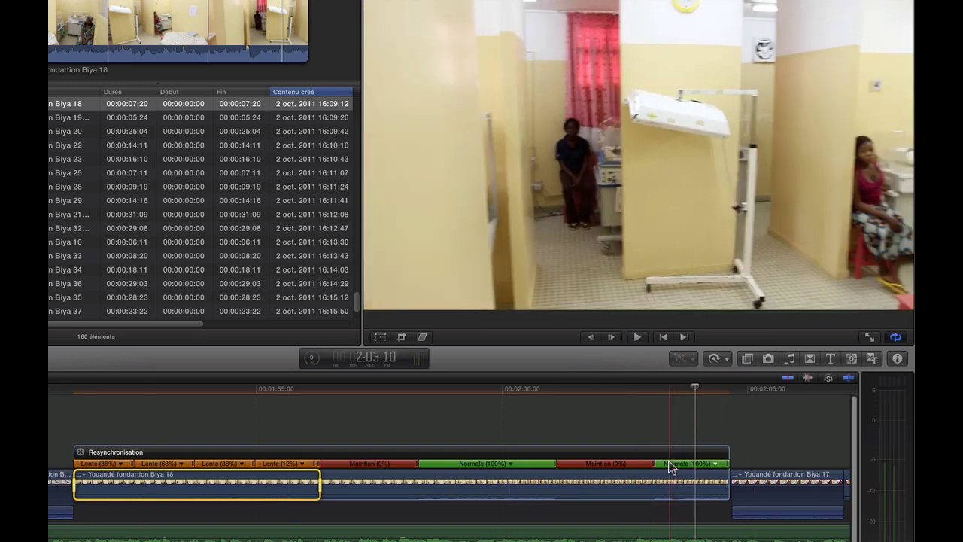
pyautogui.click(670, 467)
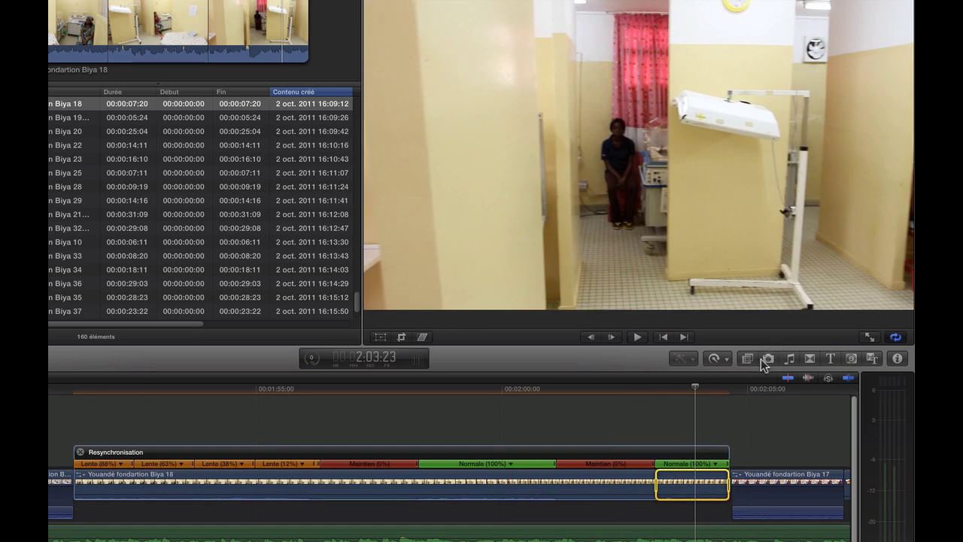
pyautogui.click(724, 358)
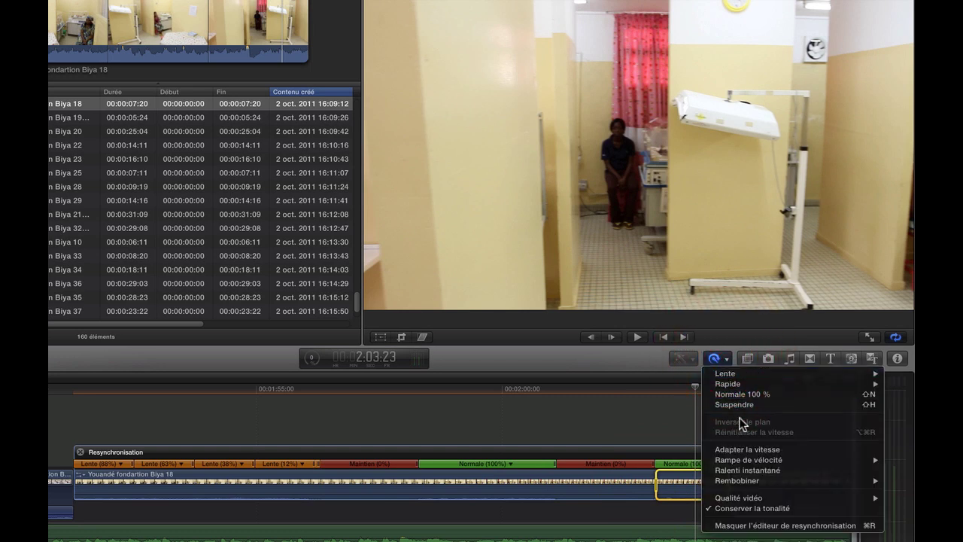
pyautogui.moveTo(732, 463)
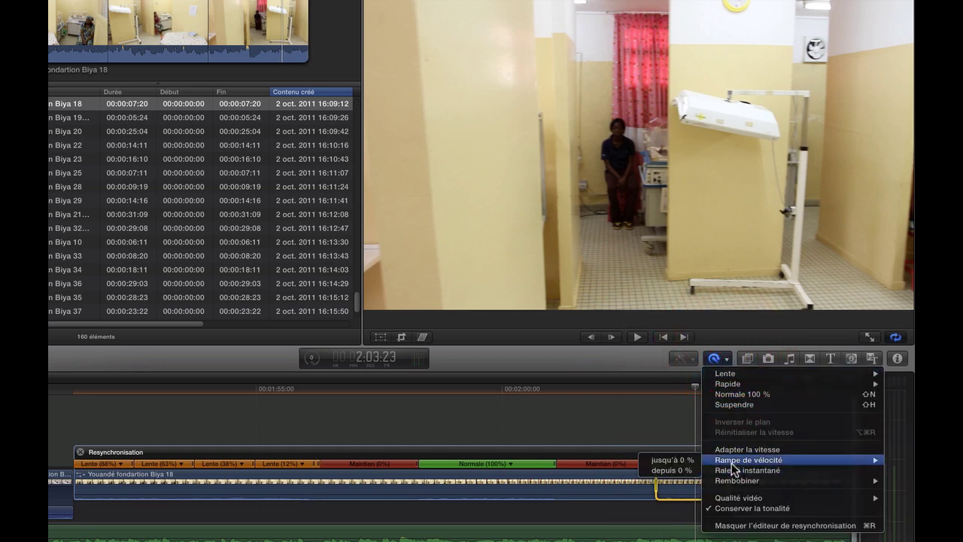
pyautogui.click(671, 470)
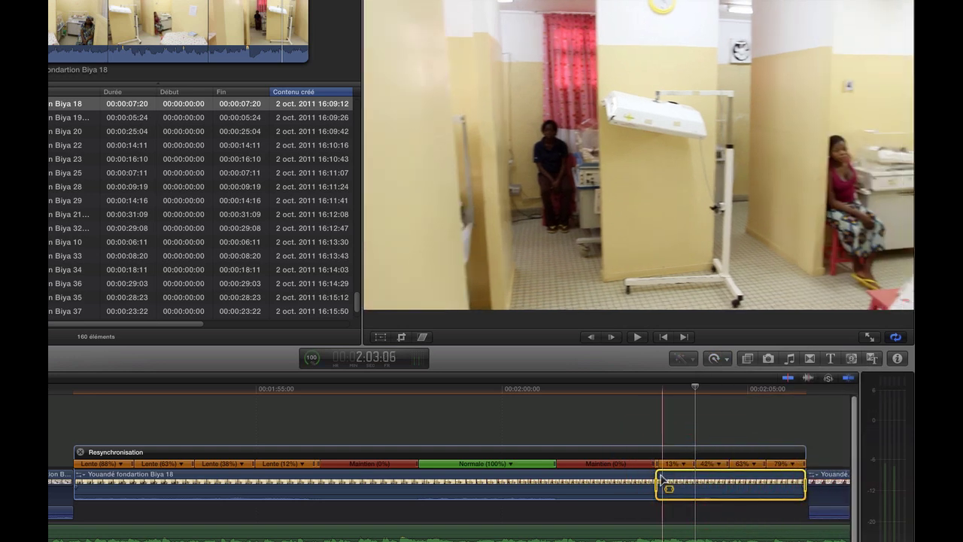
pyautogui.press('space')
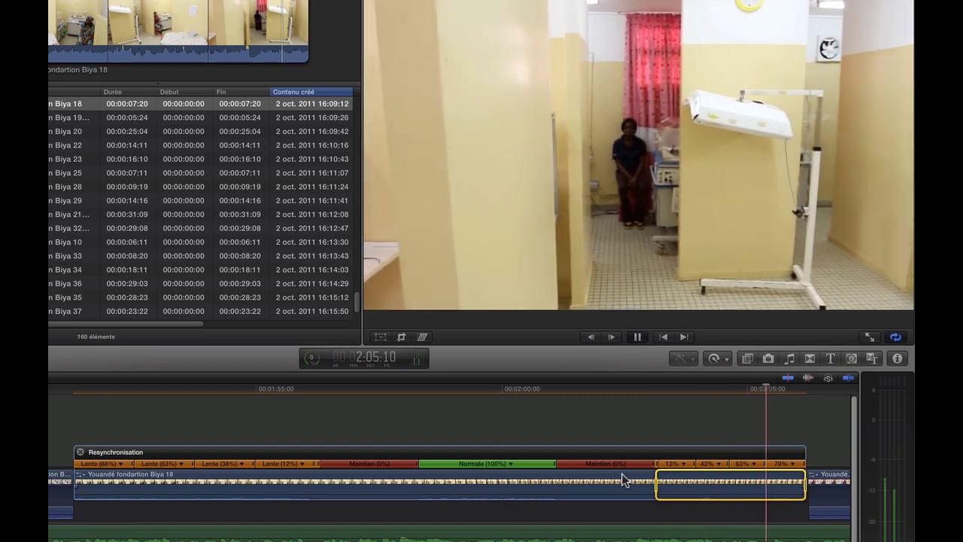
# - Drag the first four ramp segments' retime handles to set them to 121%, 102%, 55% and 16%
pyautogui.click(58, 434)
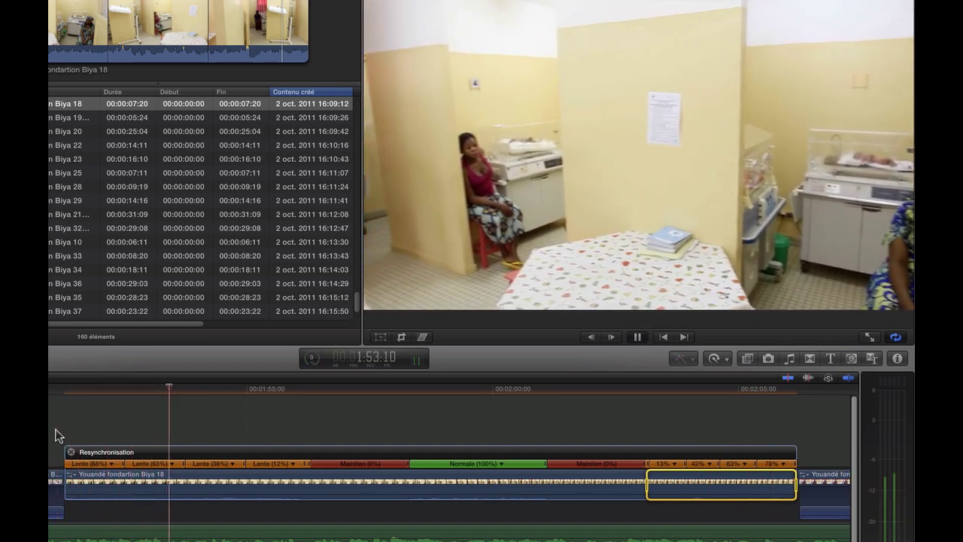
pyautogui.press('space')
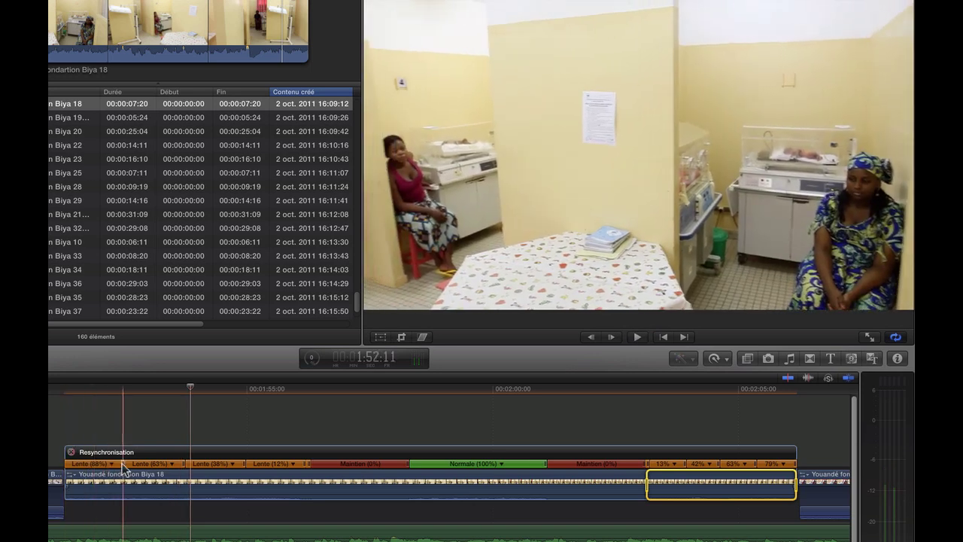
pyautogui.moveTo(124, 467); pyautogui.dragTo(107, 466)
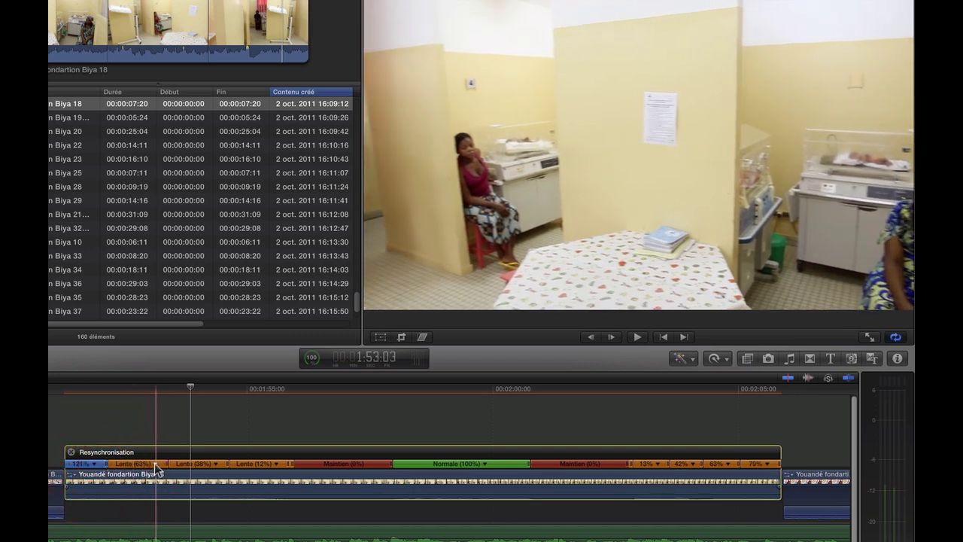
pyautogui.moveTo(167, 466); pyautogui.dragTo(142, 466)
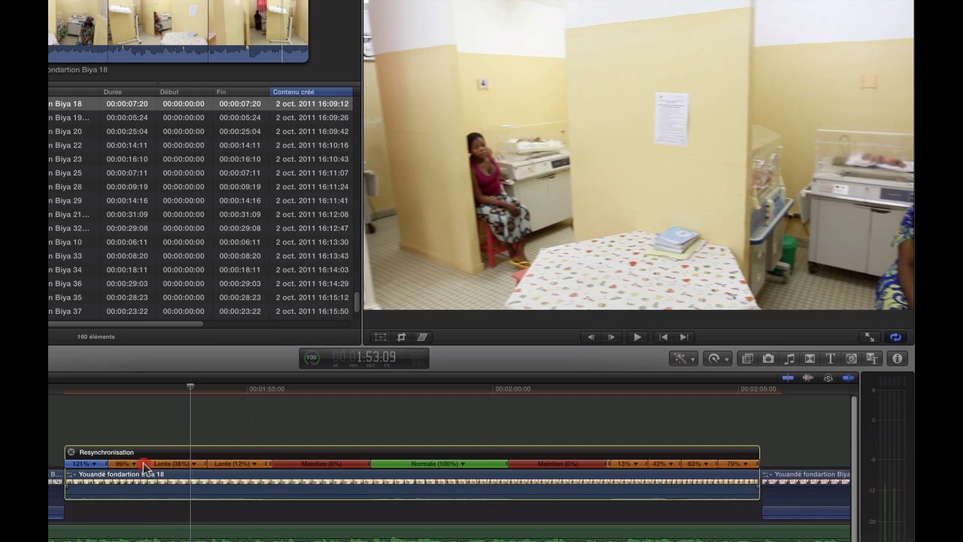
pyautogui.moveTo(143, 466); pyautogui.dragTo(142, 467)
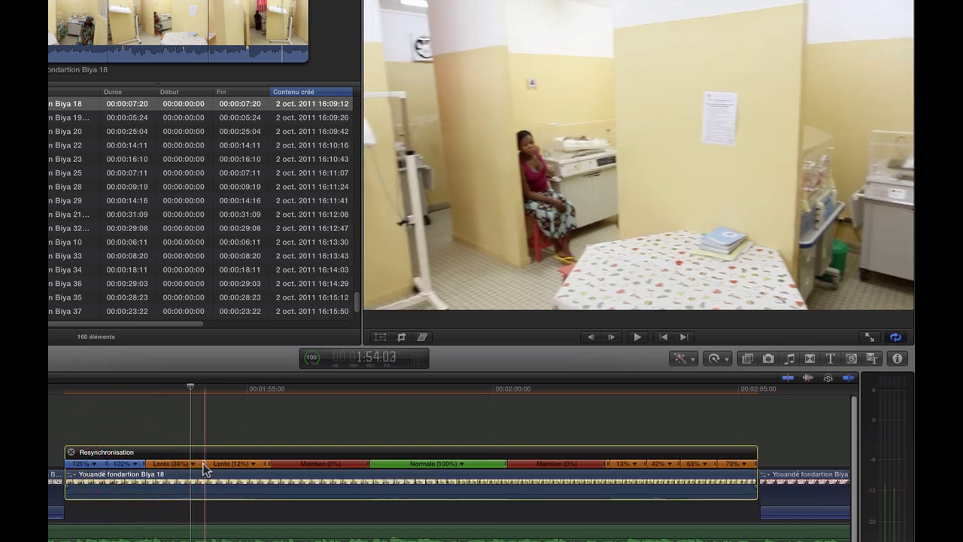
pyautogui.moveTo(205, 469); pyautogui.dragTo(186, 469)
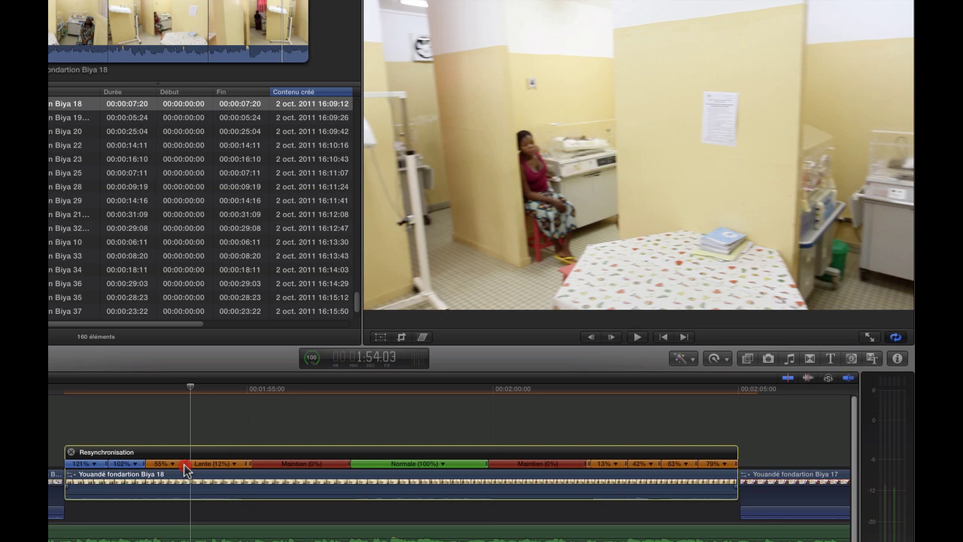
pyautogui.click(235, 465)
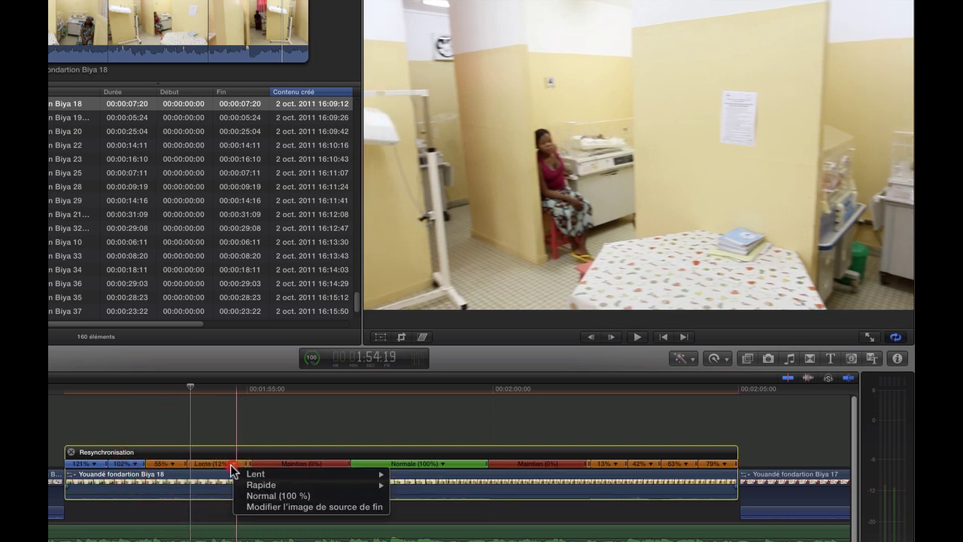
pyautogui.click(232, 464)
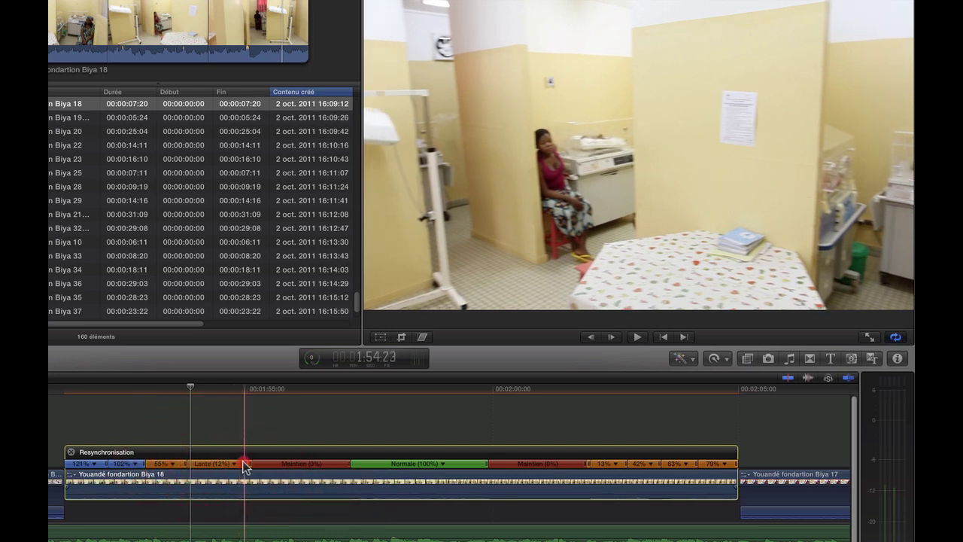
pyautogui.moveTo(244, 465); pyautogui.dragTo(231, 467)
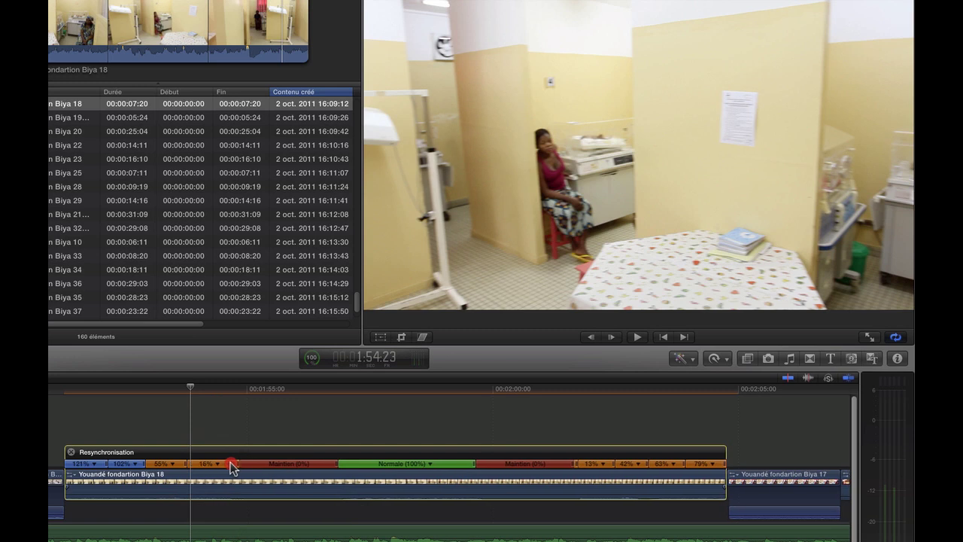
pyautogui.moveTo(231, 466); pyautogui.dragTo(231, 468)
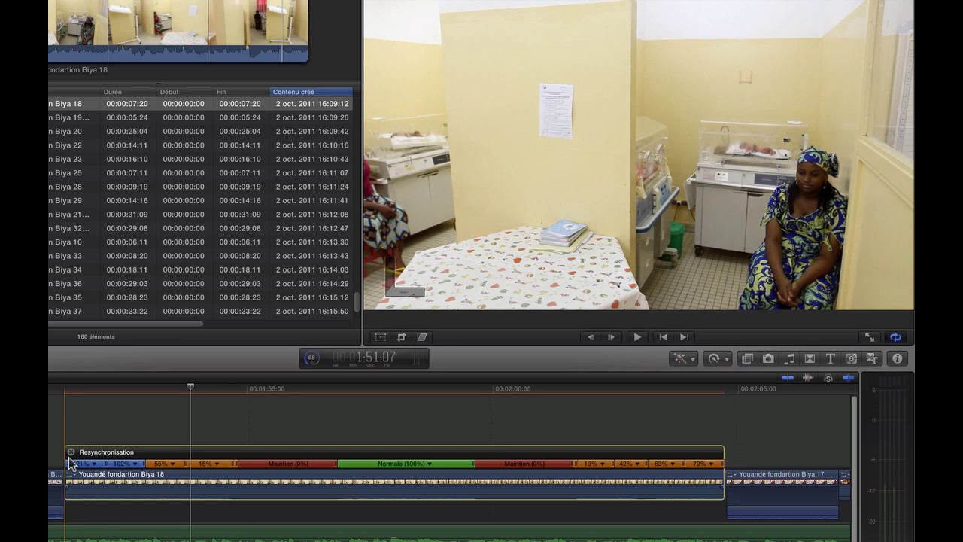
# - Drag the first Maintien 0% hold's handle left to shorten the pause, then replay to check
pyautogui.press('space')
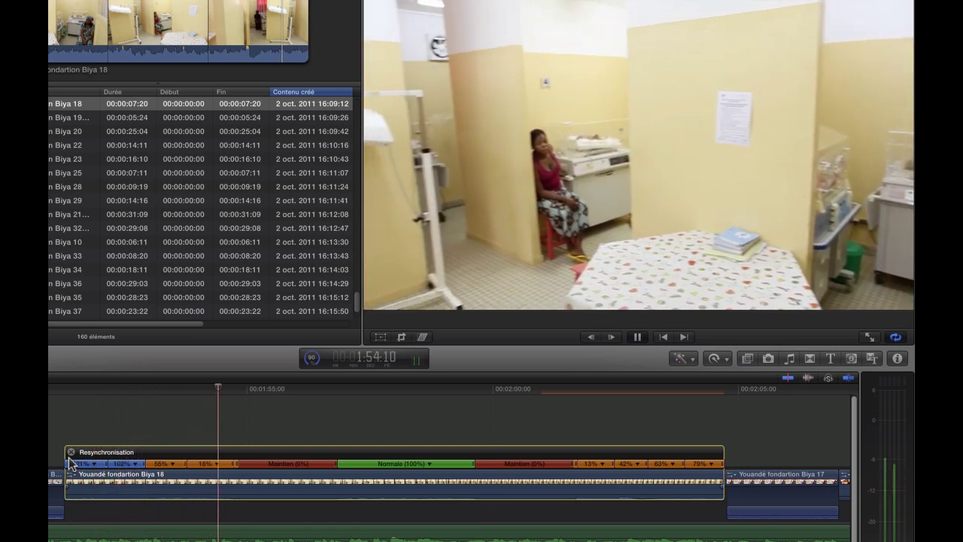
pyautogui.press('space')
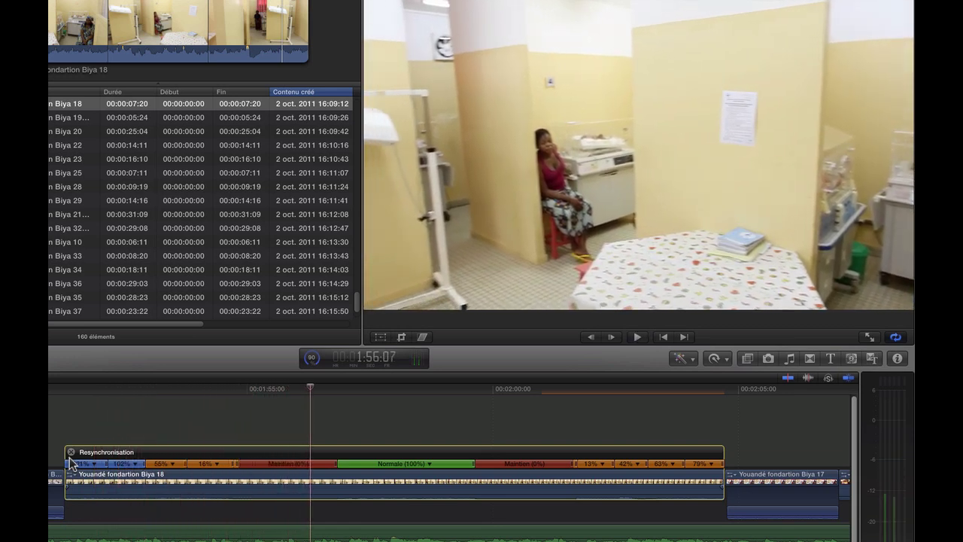
pyautogui.moveTo(337, 469); pyautogui.dragTo(295, 464)
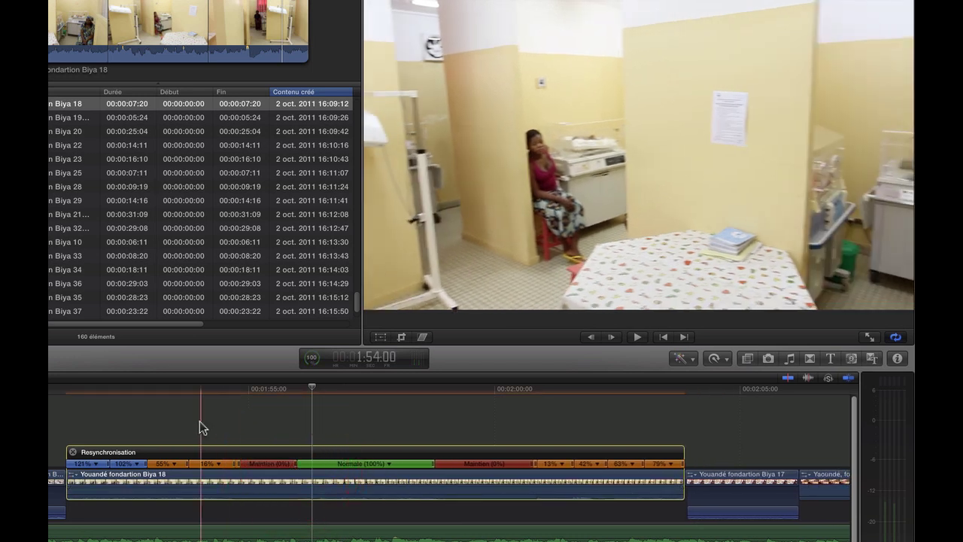
pyautogui.press('space')
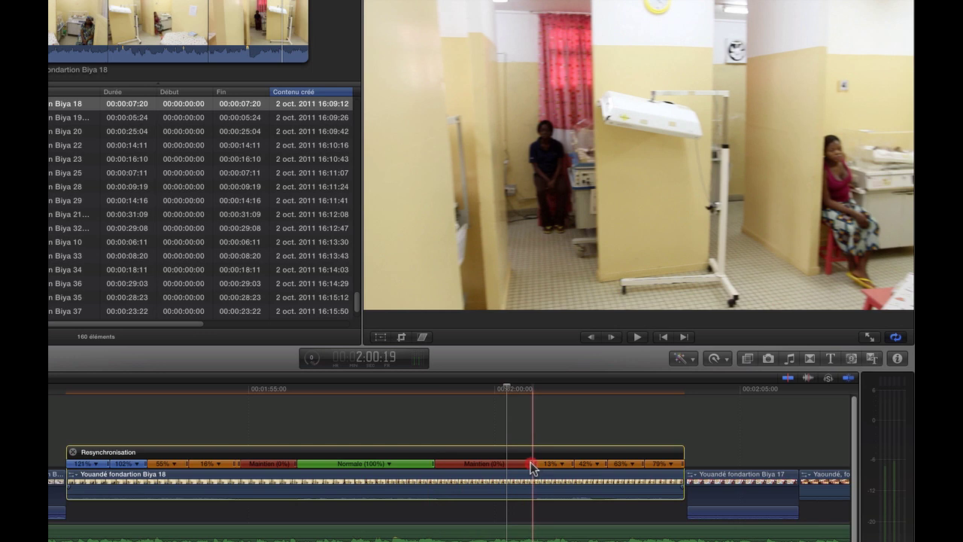
# - Shorten the second hold and speed the middle section up to 131%, then preview it
pyautogui.moveTo(532, 465); pyautogui.dragTo(492, 464)
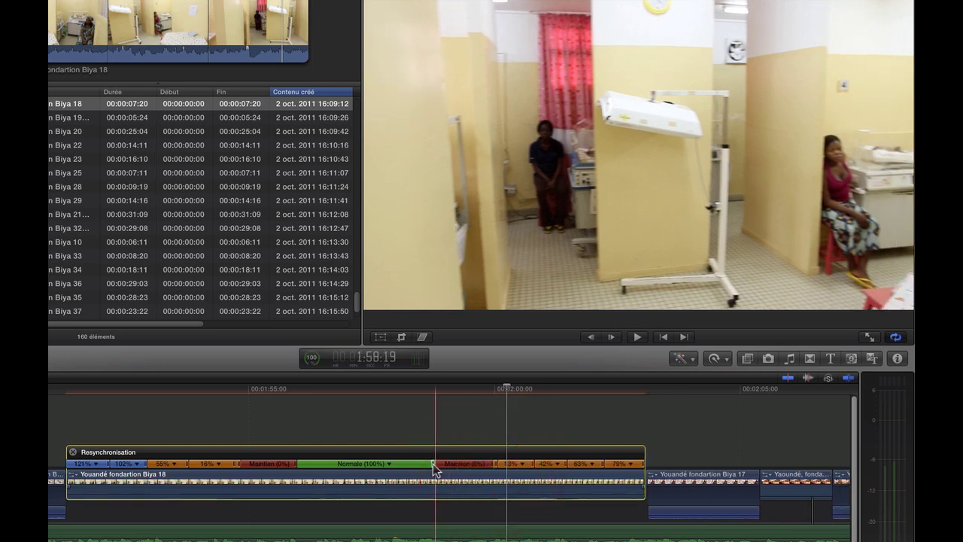
pyautogui.moveTo(433, 463); pyautogui.dragTo(400, 464)
pyautogui.click(232, 433)
pyautogui.press('space')
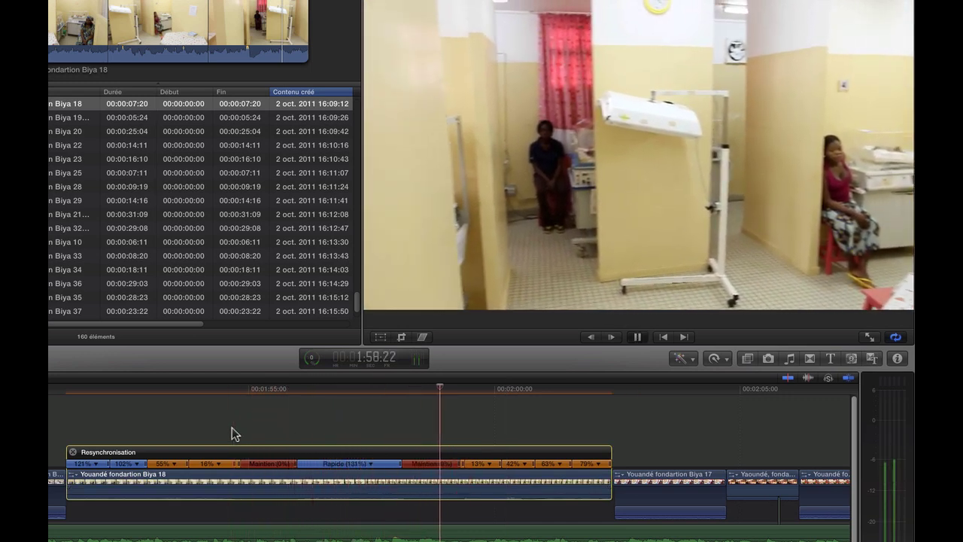
pyautogui.press('space')
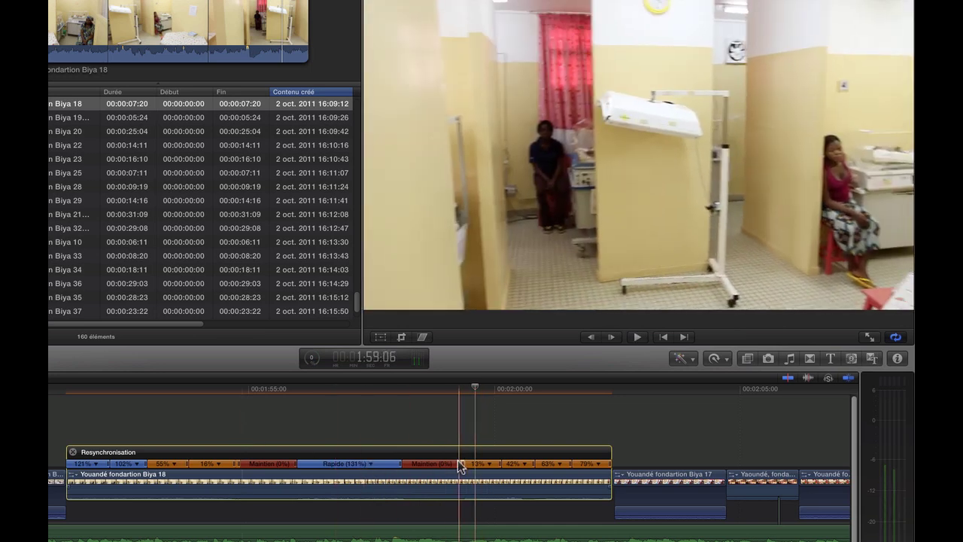
# - Trim the second hold a bit more and retime the closing ramp segments to 17% and 54%
pyautogui.moveTo(457, 466); pyautogui.dragTo(450, 466)
pyautogui.press('space')
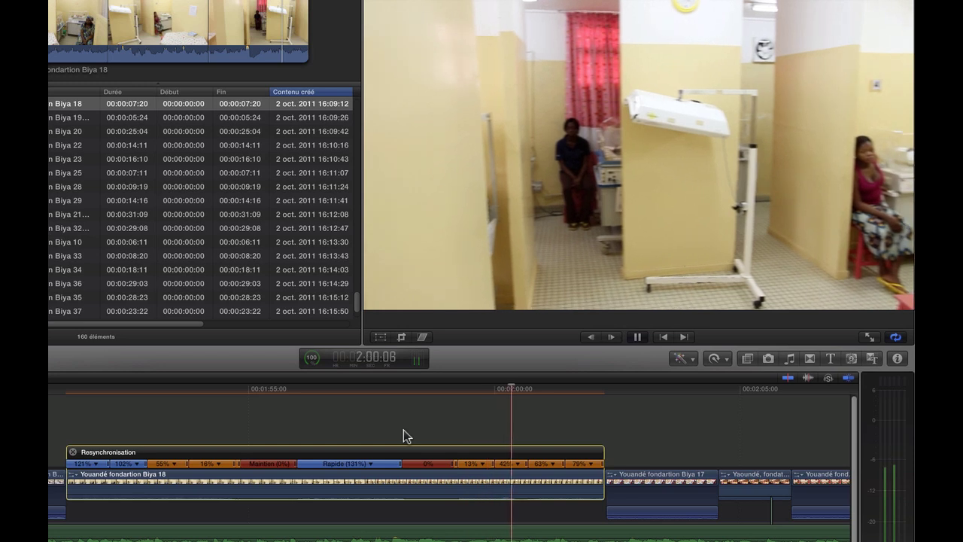
pyautogui.press('space')
pyautogui.moveTo(495, 465)
pyautogui.mouseDown()
pyautogui.moveTo(485, 469)
pyautogui.moveTo(533, 468)
pyautogui.mouseUp()
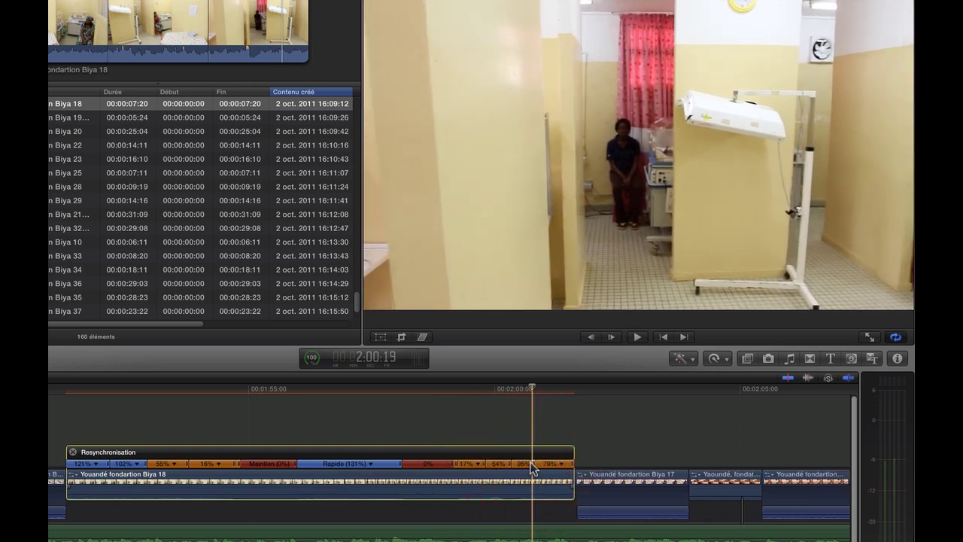
pyautogui.moveTo(533, 467); pyautogui.dragTo(533, 468)
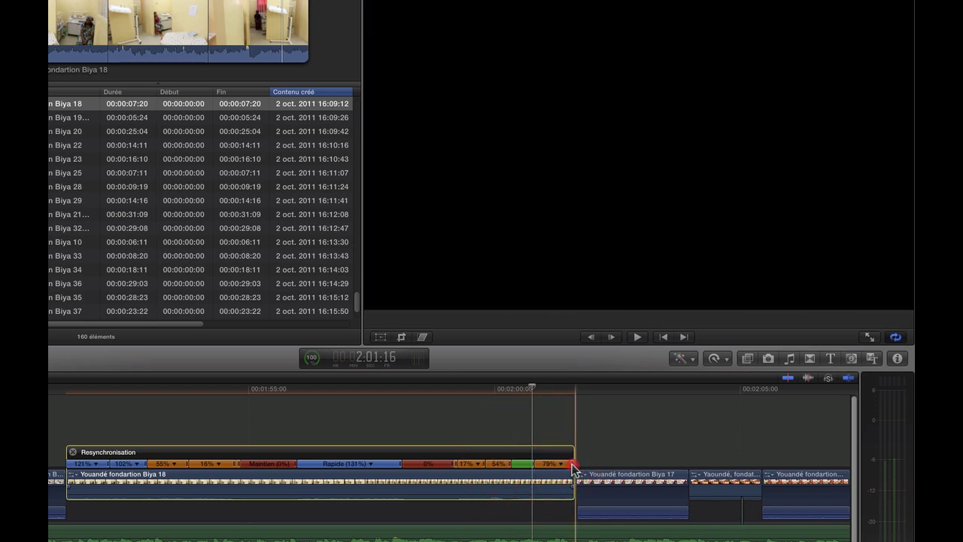
# - Shorten the last speed segment at the clip end and preview the result
pyautogui.moveTo(575, 468); pyautogui.dragTo(561, 468)
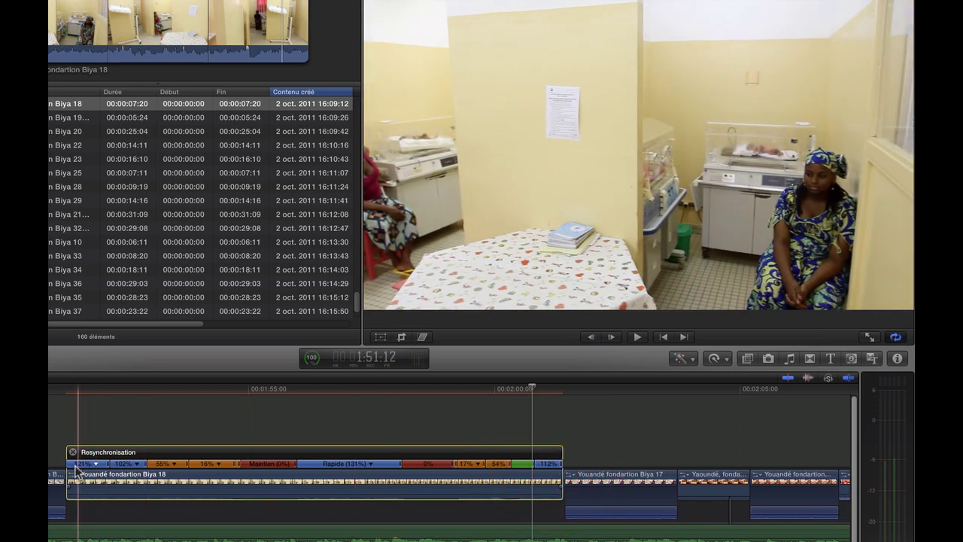
pyautogui.press('space')
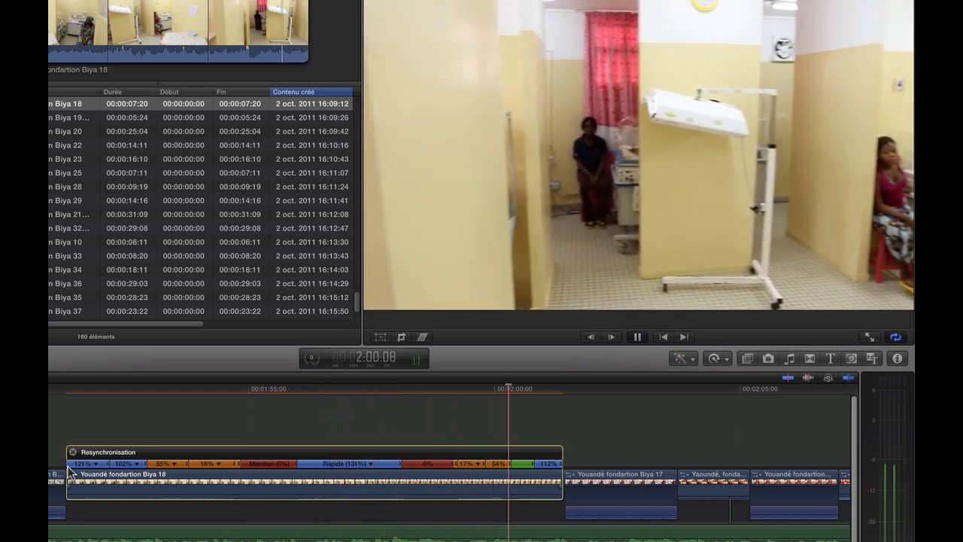
pyautogui.press('space')
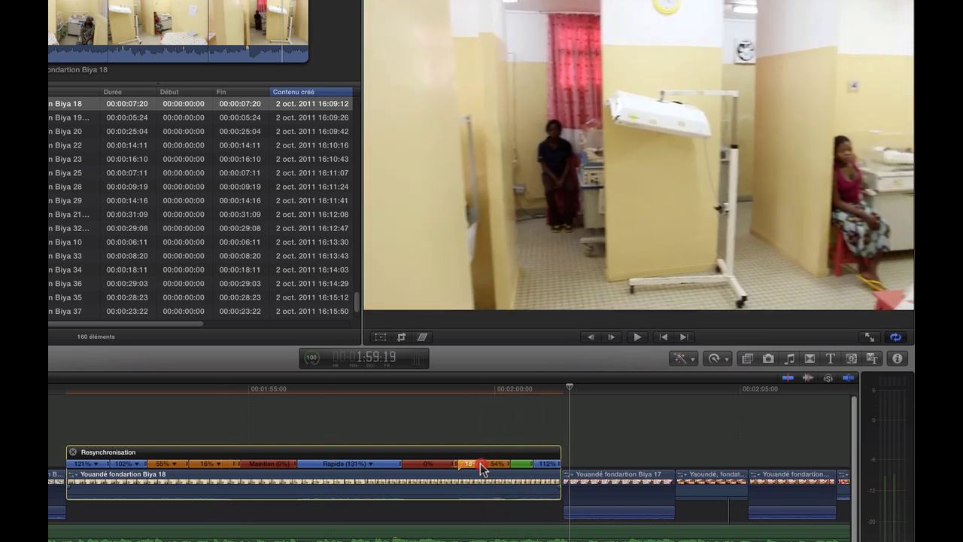
# - Retime the slow segment to about 20%, the first segment to 127%, and Rapide to 146%
pyautogui.moveTo(481, 464); pyautogui.dragTo(521, 467)
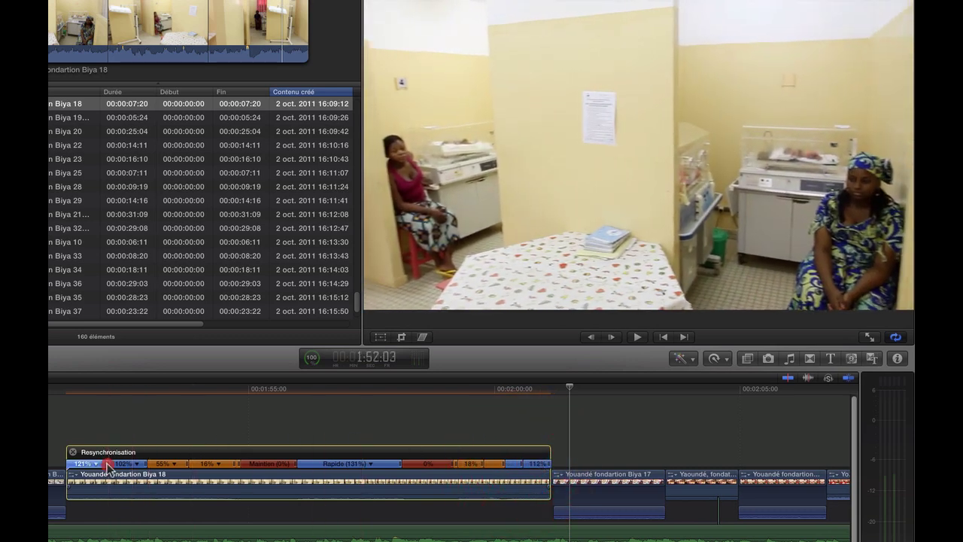
pyautogui.moveTo(107, 464); pyautogui.dragTo(215, 464)
pyautogui.press('space')
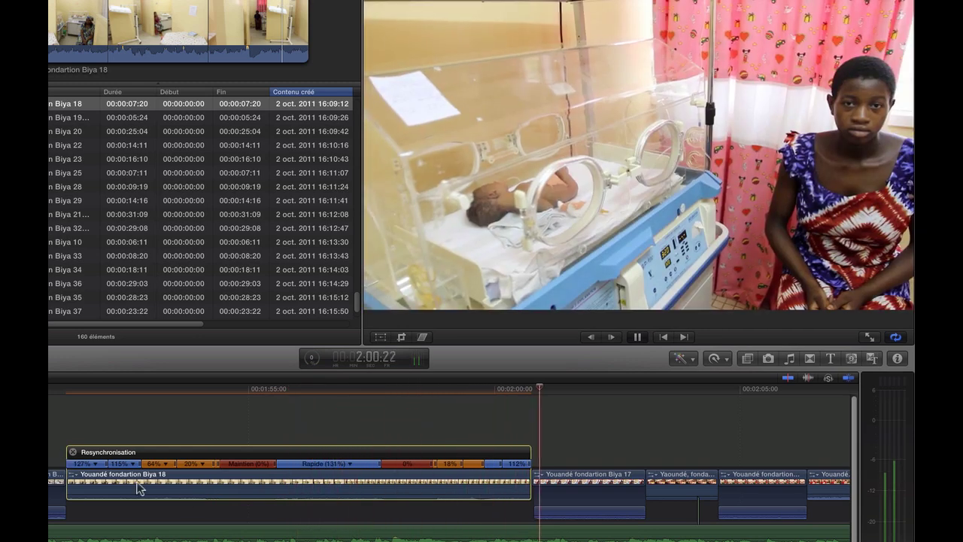
pyautogui.press('space')
pyautogui.moveTo(380, 467); pyautogui.dragTo(369, 463)
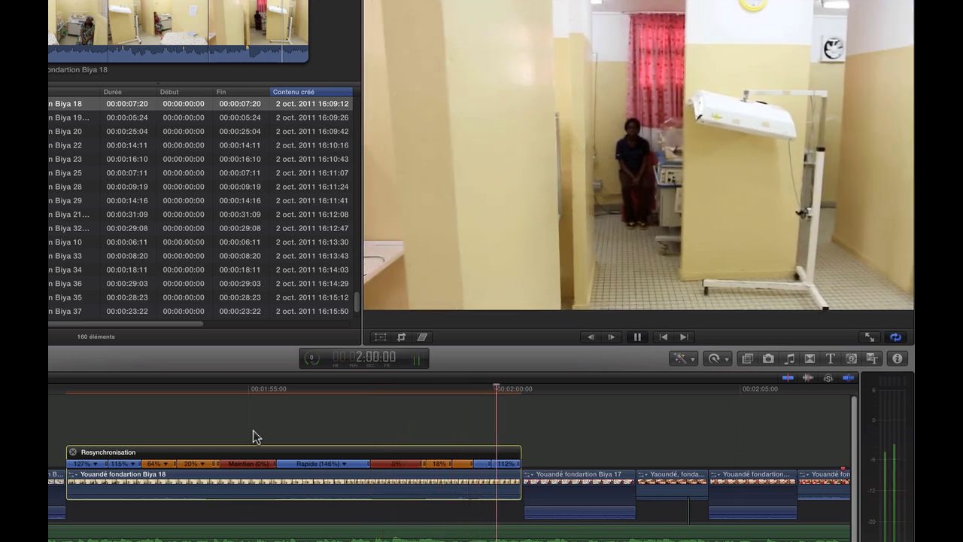
# - Preview the retimed Biya 18 clip from its start to check the speed ramps
pyautogui.press('space')
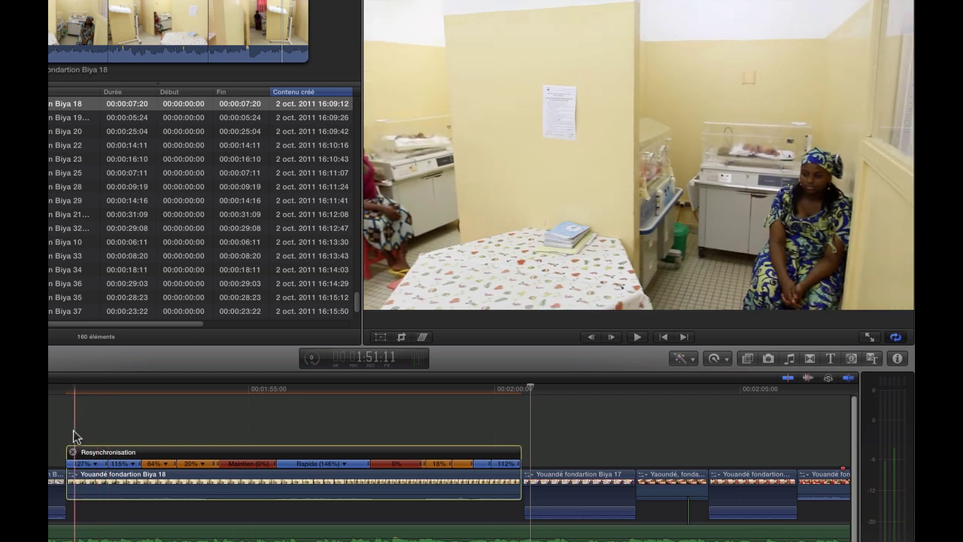
pyautogui.press('space')
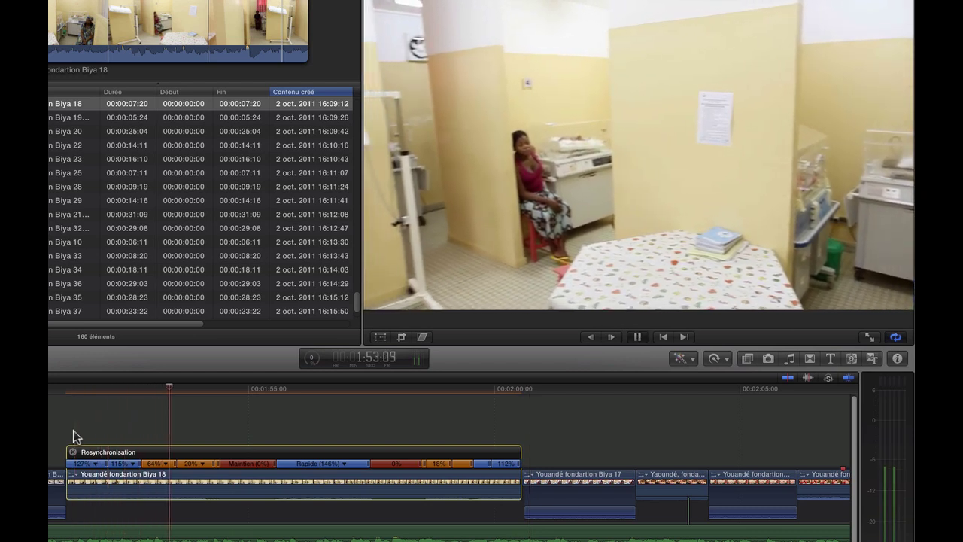
pyautogui.press('space')
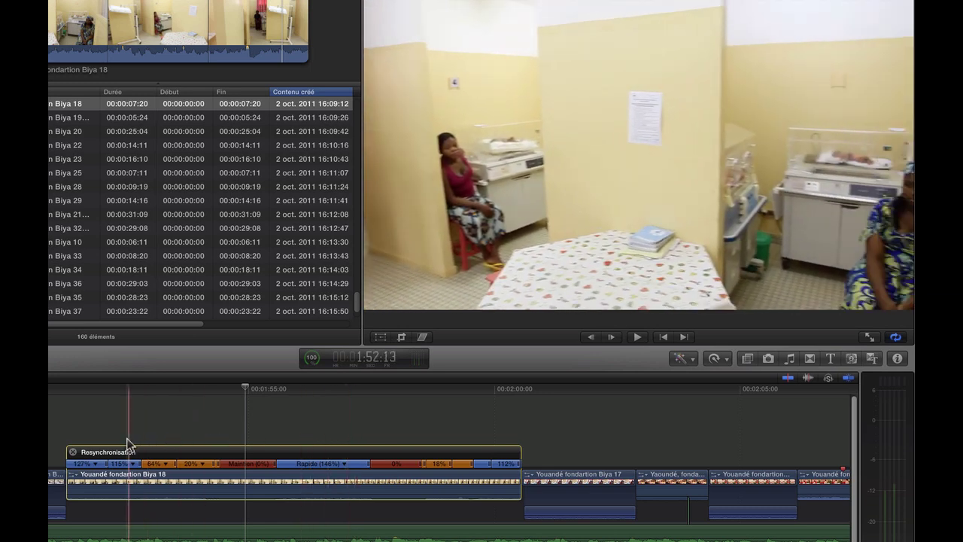
pyautogui.press('space')
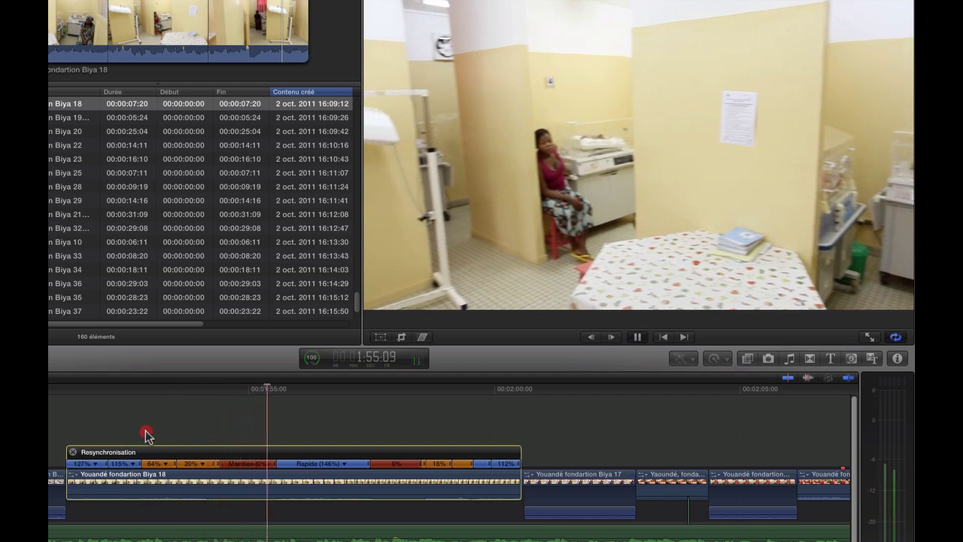
pyautogui.click(146, 435)
pyautogui.press('space')
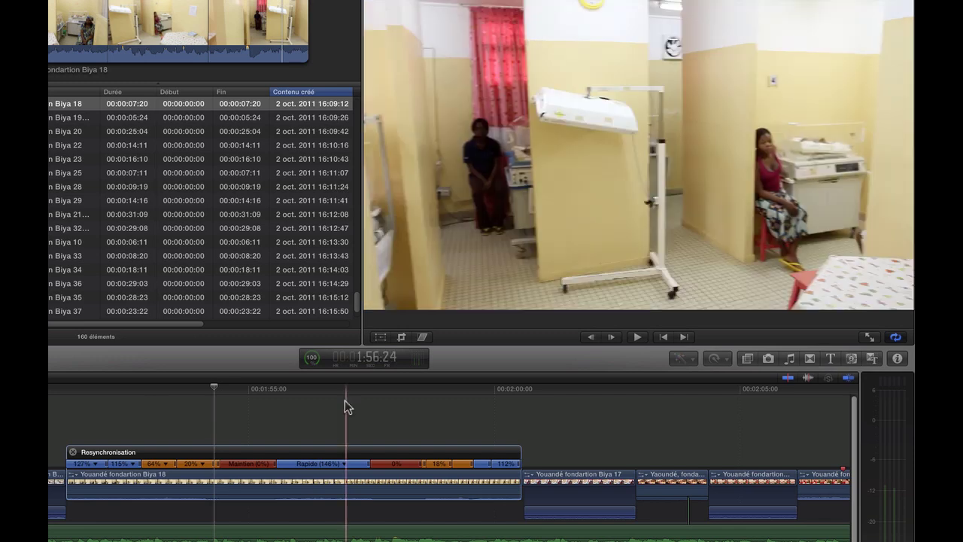
# - Select the clip and bring up the Retime menu's Qualité vidéo choices, still set to Normale
pyautogui.click(294, 450)
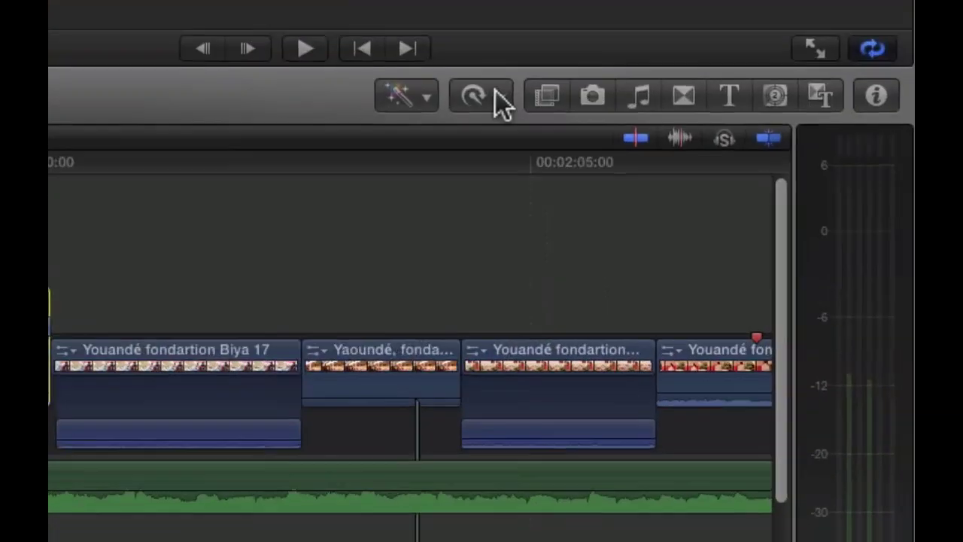
pyautogui.click(716, 359)
pyautogui.moveTo(556, 394)
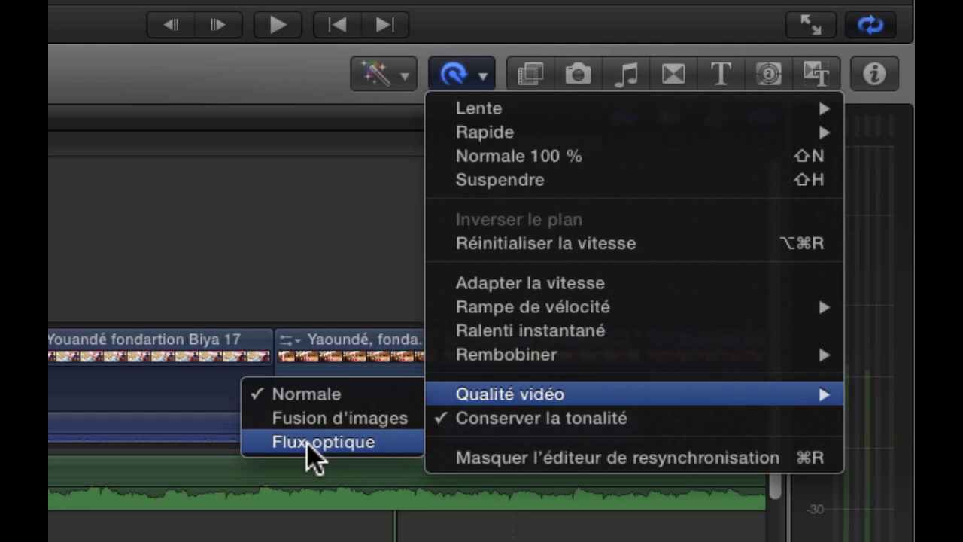
# - Switch the Biya 18 clip's retime video quality to Flux optique and preview the result
pyautogui.click(308, 444)
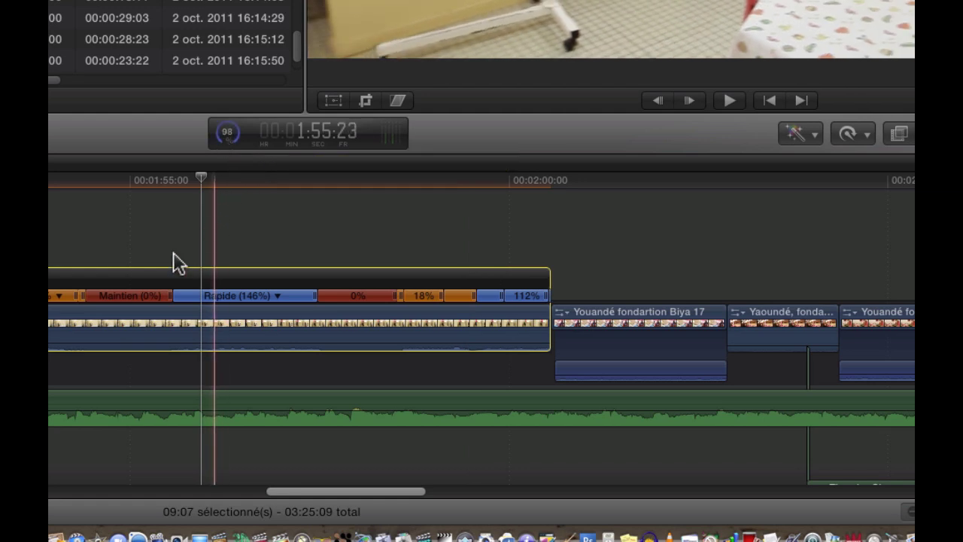
pyautogui.press('space')
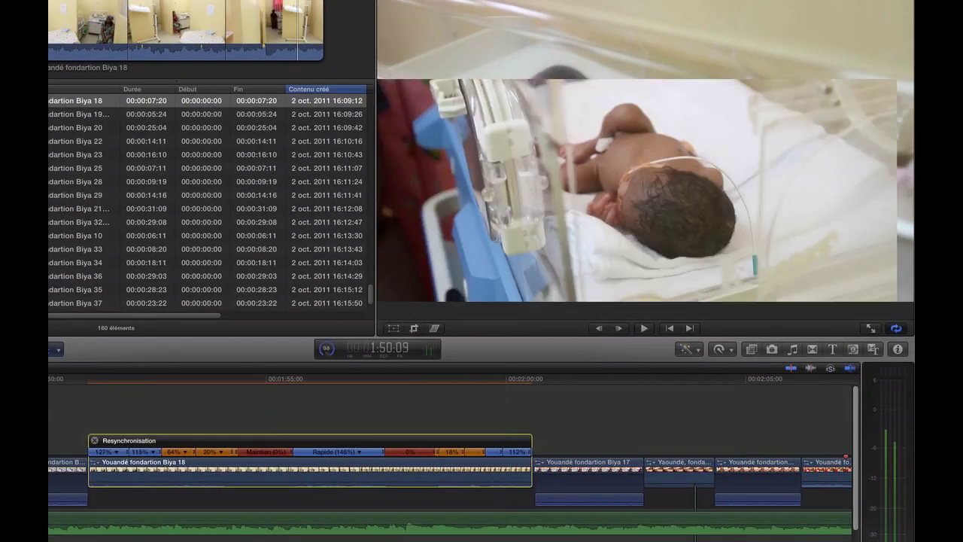
pyautogui.press('space')
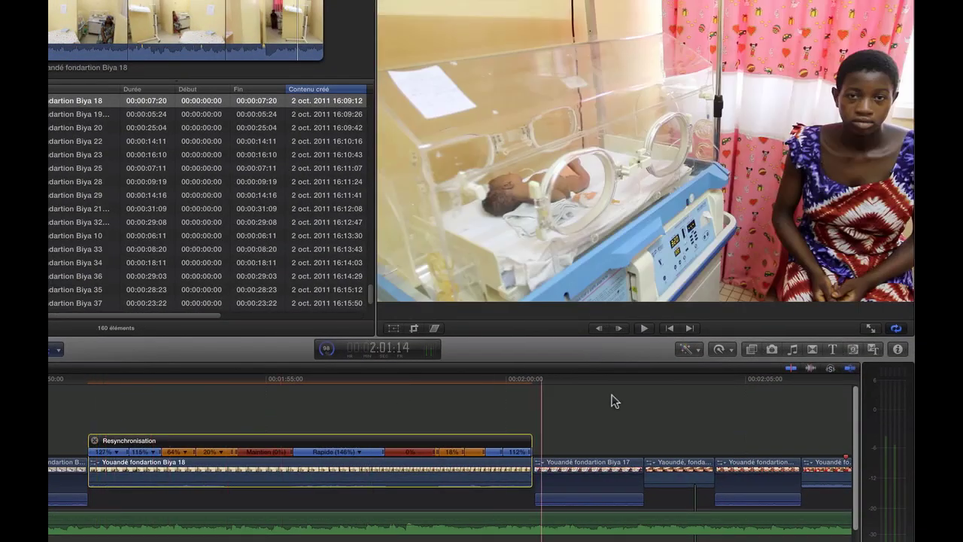
pyautogui.click(158, 404)
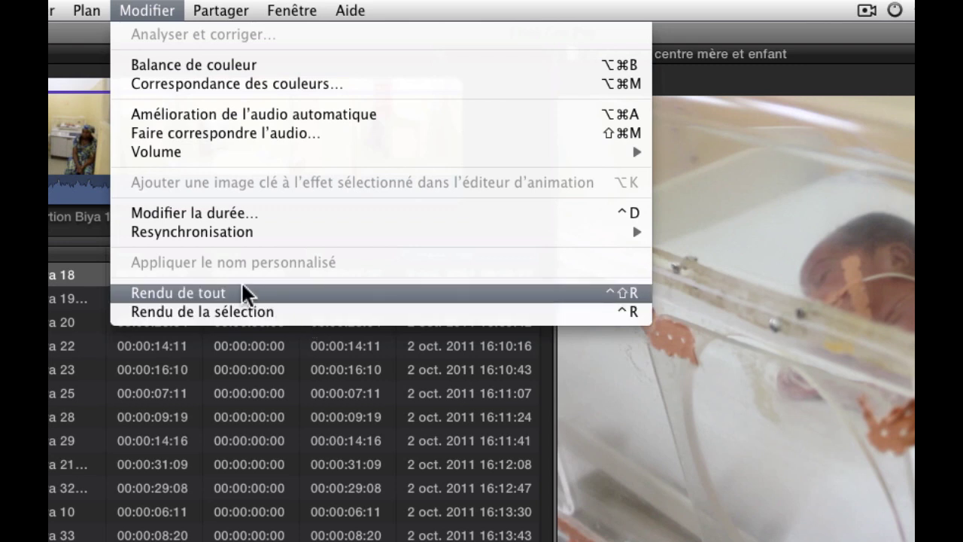
# - Render the selected Biya 18 clip with Rendu de la sélection and play back the optical-flow retime
pyautogui.click(213, 310)
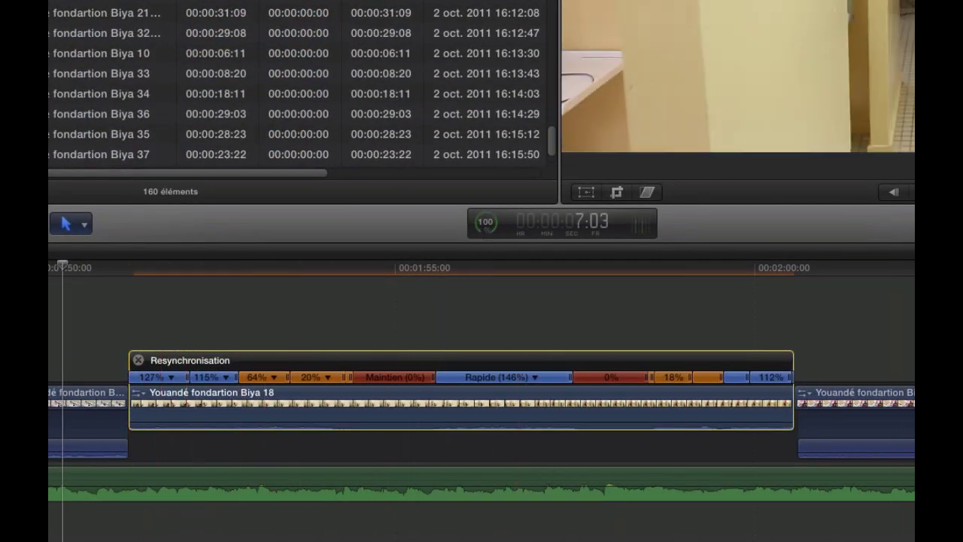
pyautogui.click(898, 274)
pyautogui.press('space')
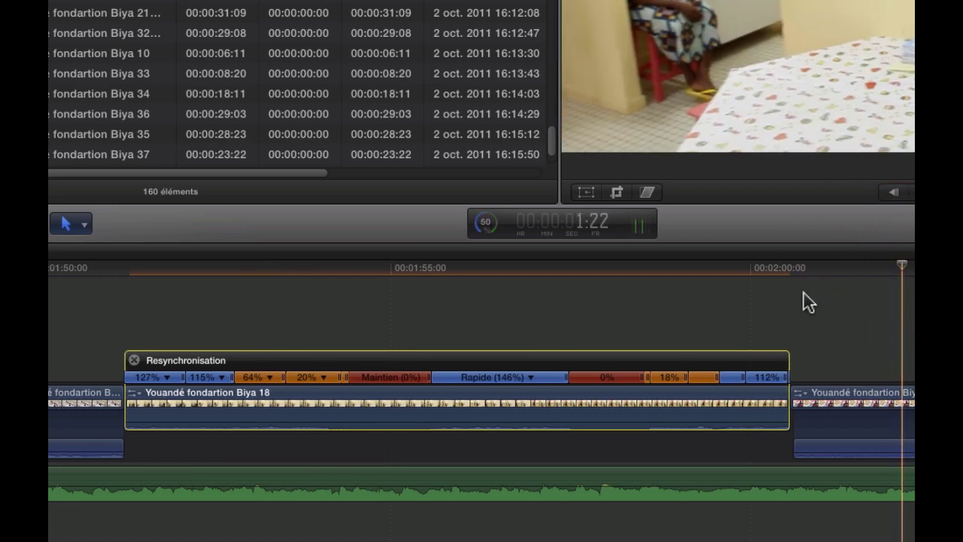
pyautogui.press('space')
pyautogui.click(124, 305)
pyautogui.moveTo(190, 304)
pyautogui.mouseDown()
pyautogui.moveTo(117, 325)
pyautogui.moveTo(366, 269)
pyautogui.mouseUp()
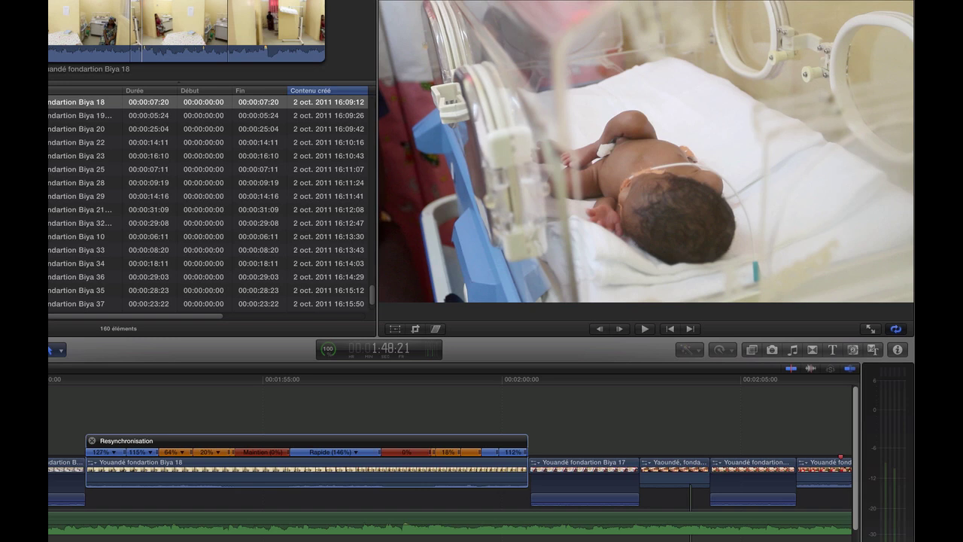
pyautogui.press('space')
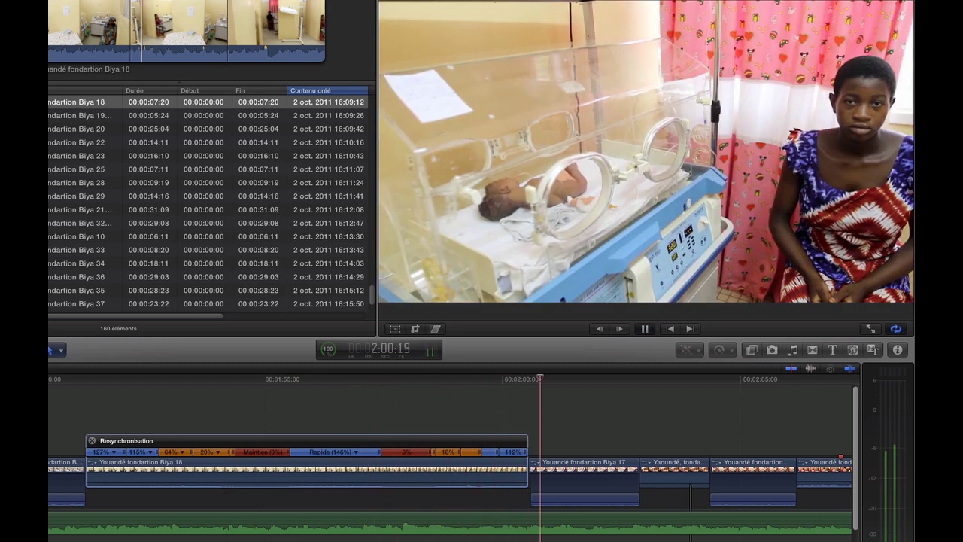
pyautogui.press('space')
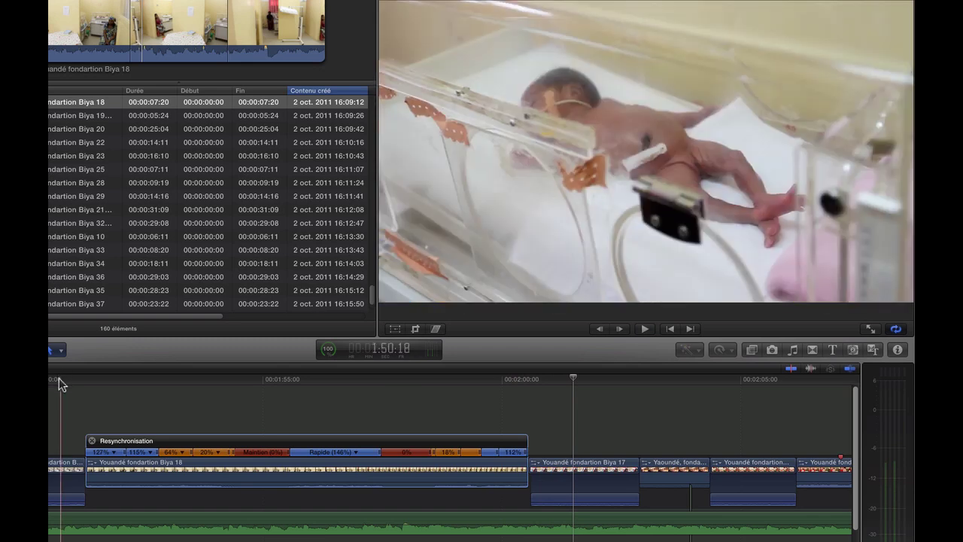
pyautogui.press('space')
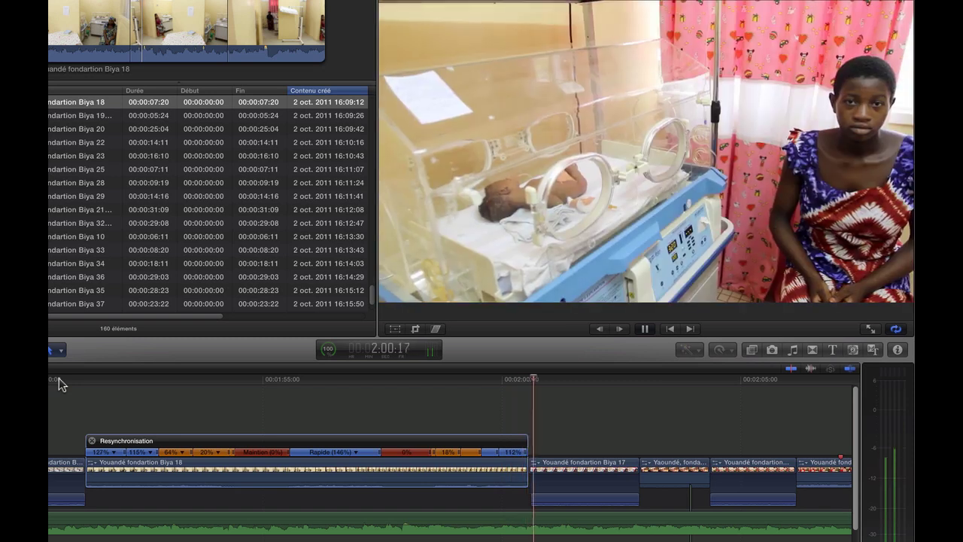
pyautogui.press('space')
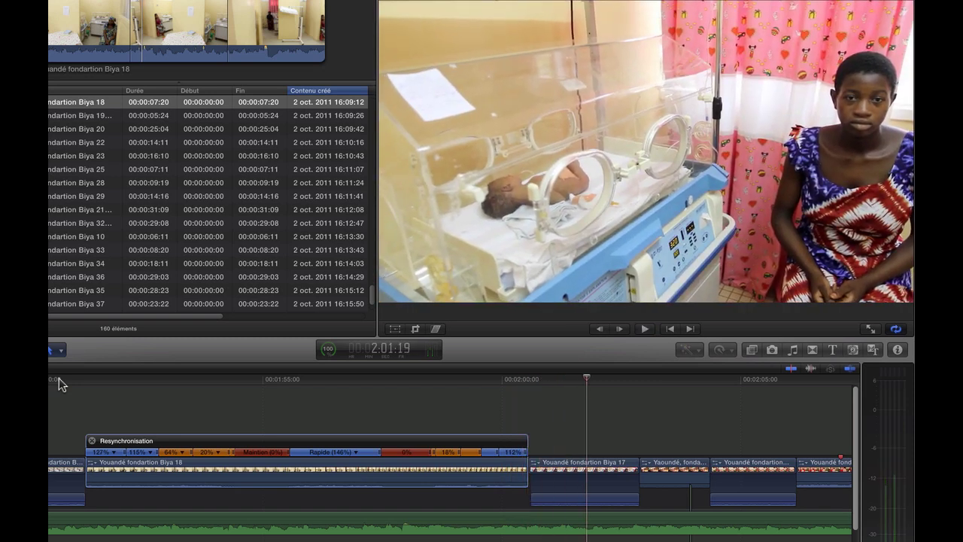